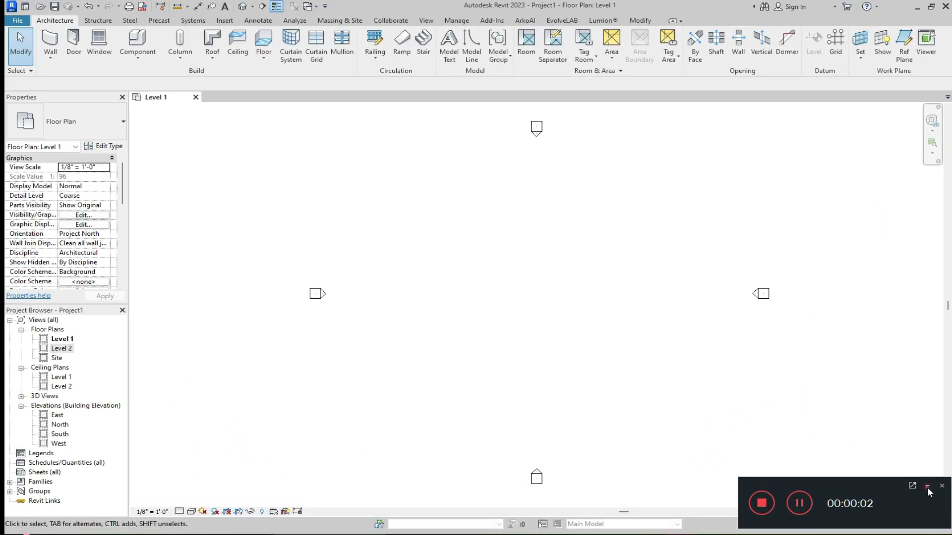
Step: Draw a rectangle of Generic - 8" walls, about 33'-6" by 30'-0", on Level 1
left_click(927, 486)
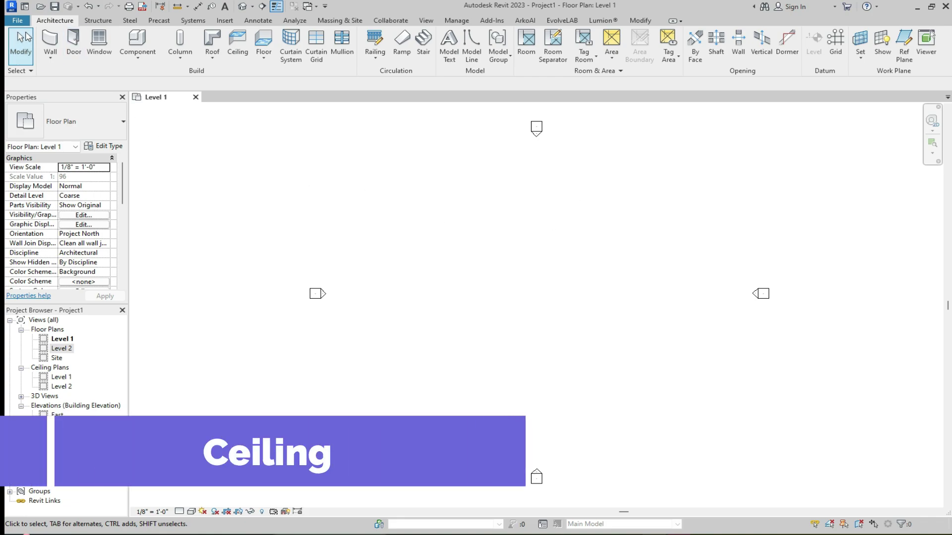
left_click(50, 42)
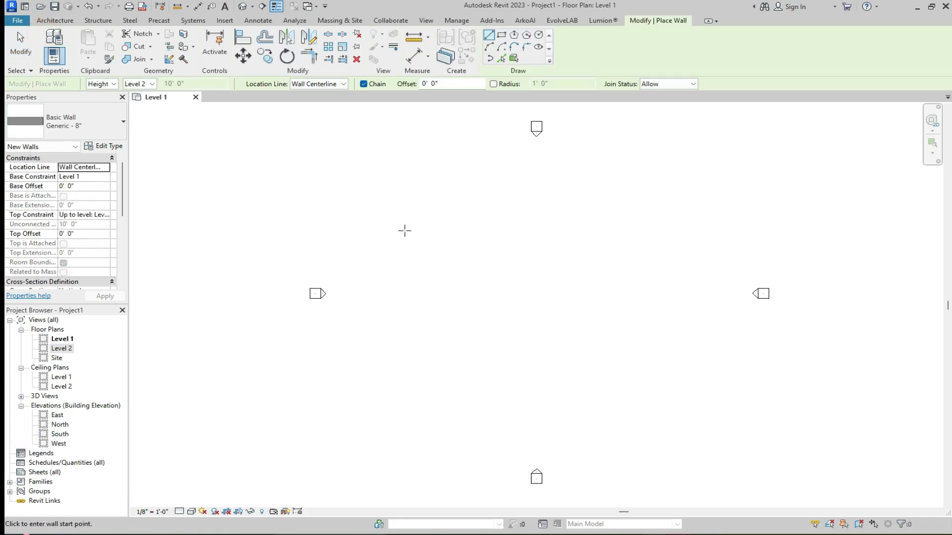
left_click(500, 35)
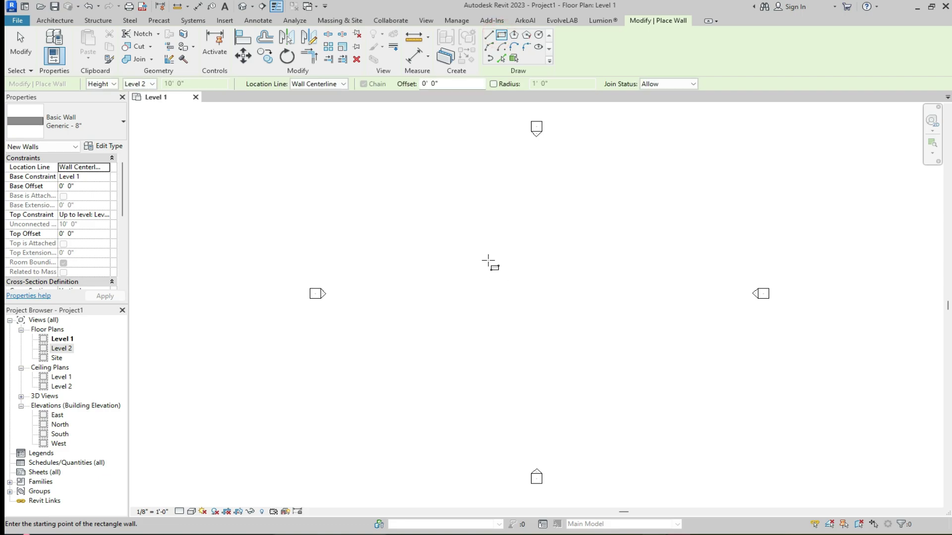
left_click(488, 260)
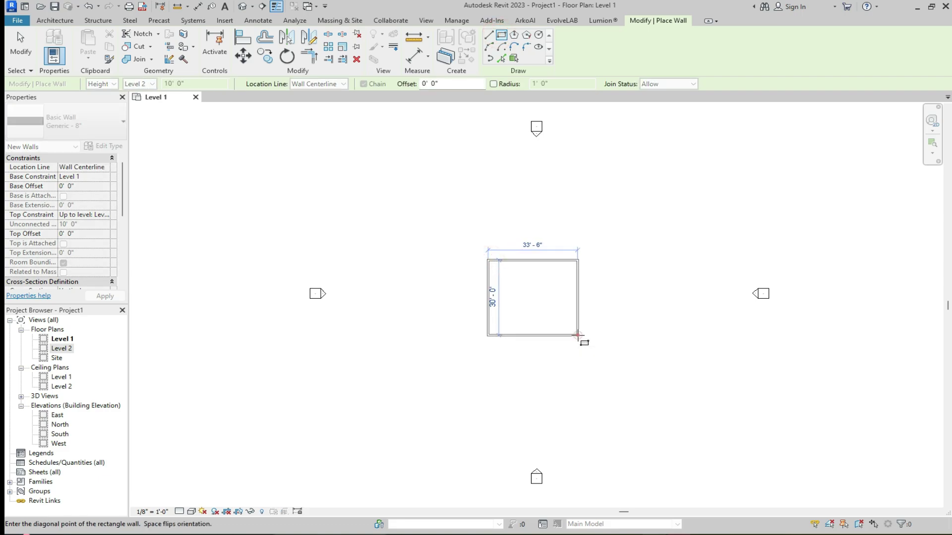
left_click(578, 337)
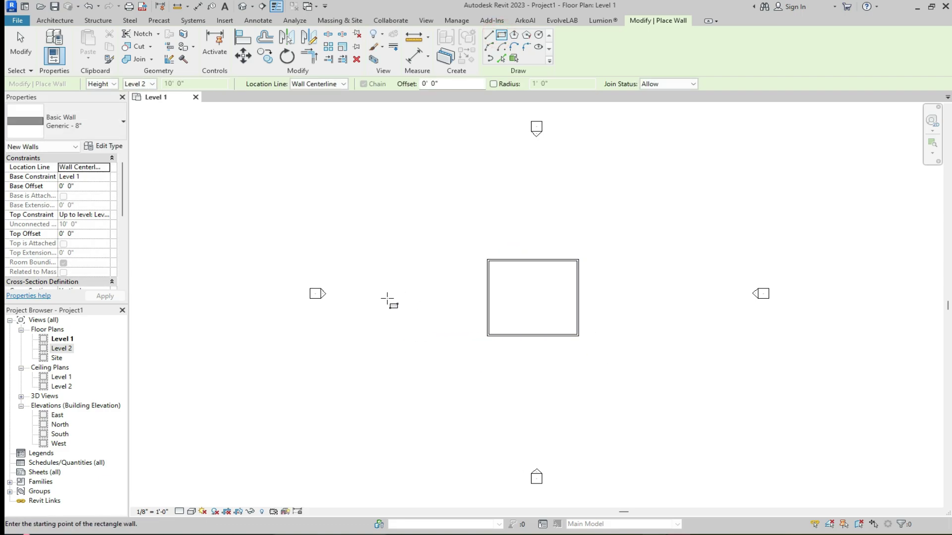
key("Escape")
key("Escape")
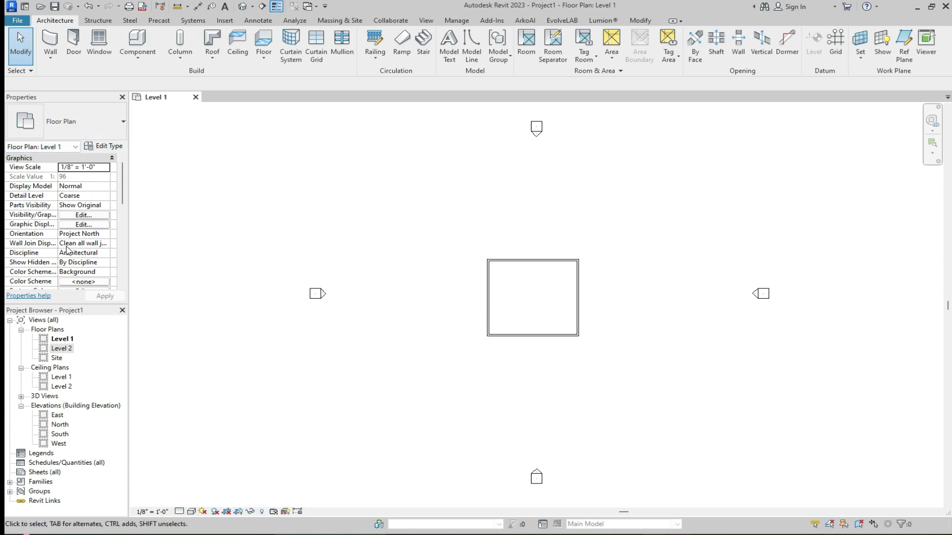
Step: Place a rectangular Generic - 12" floor on Level 2 over the room, walls left unattached
double_click(61, 348)
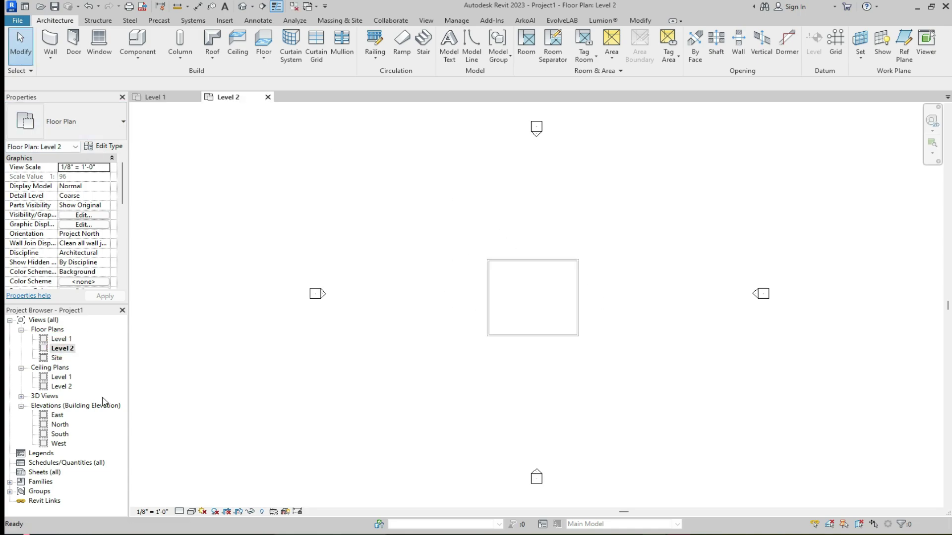
left_click(262, 38)
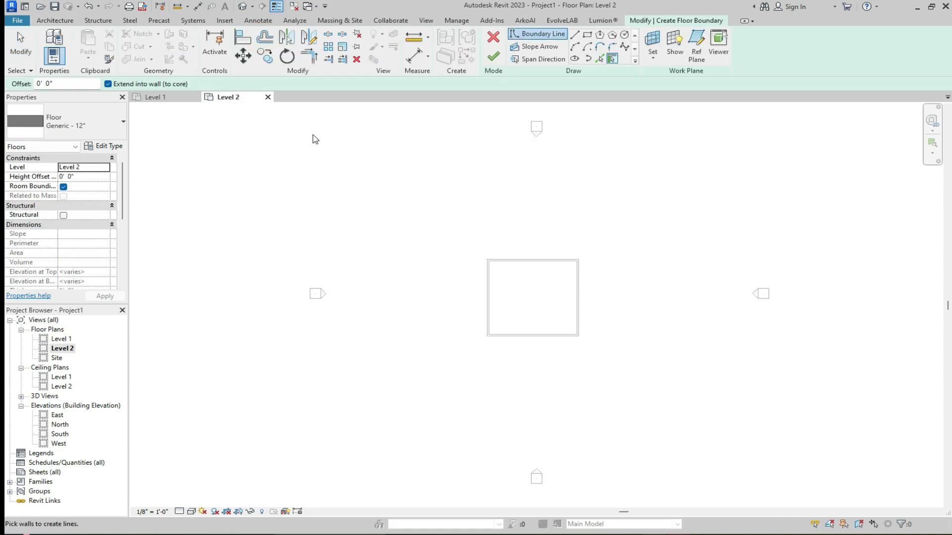
left_click(588, 36)
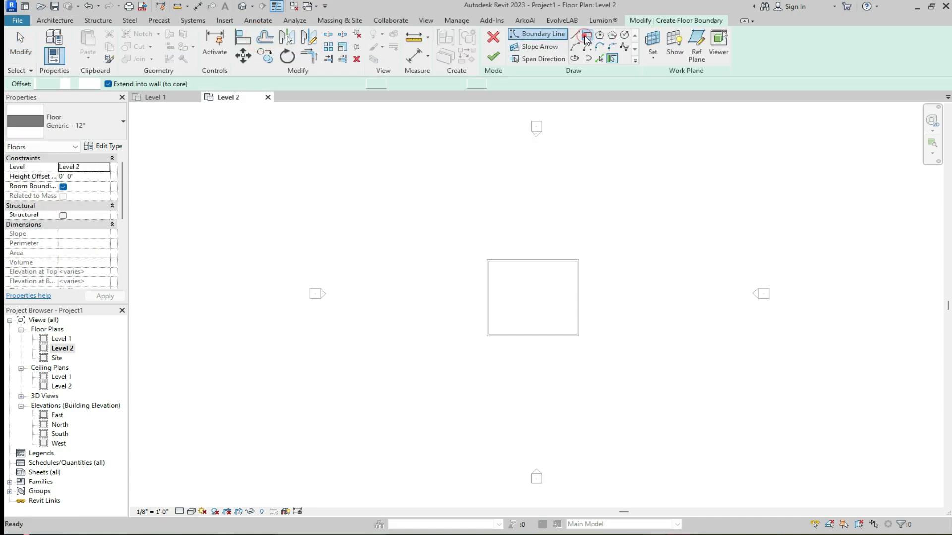
left_click(579, 258)
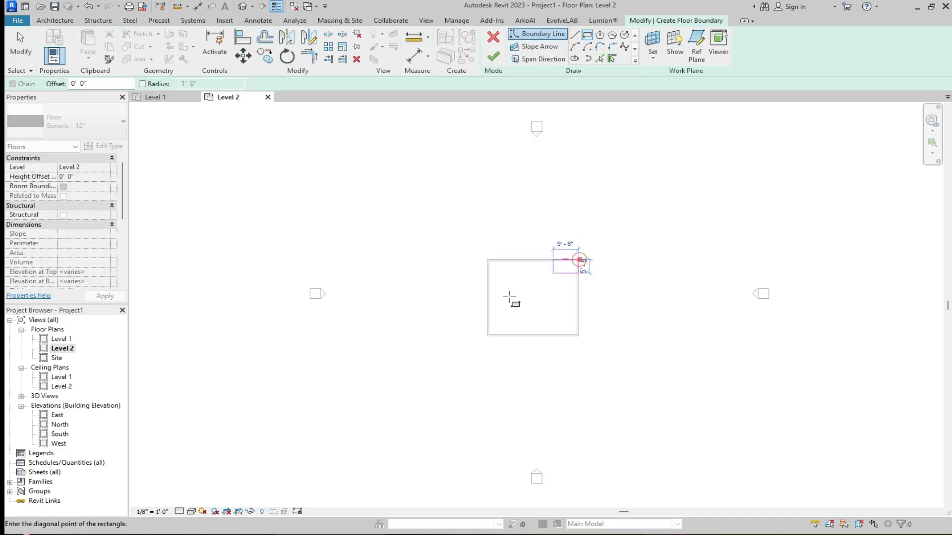
left_click(488, 336)
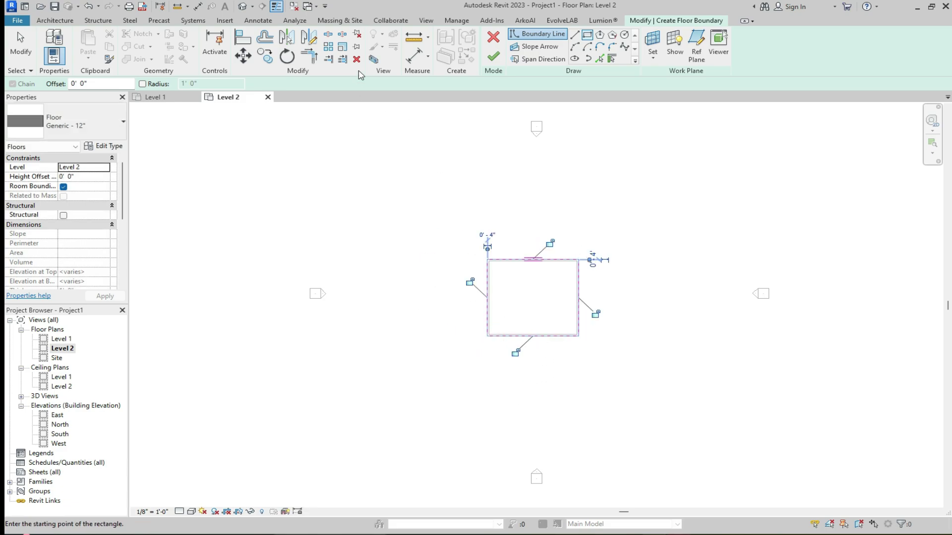
left_click(492, 54)
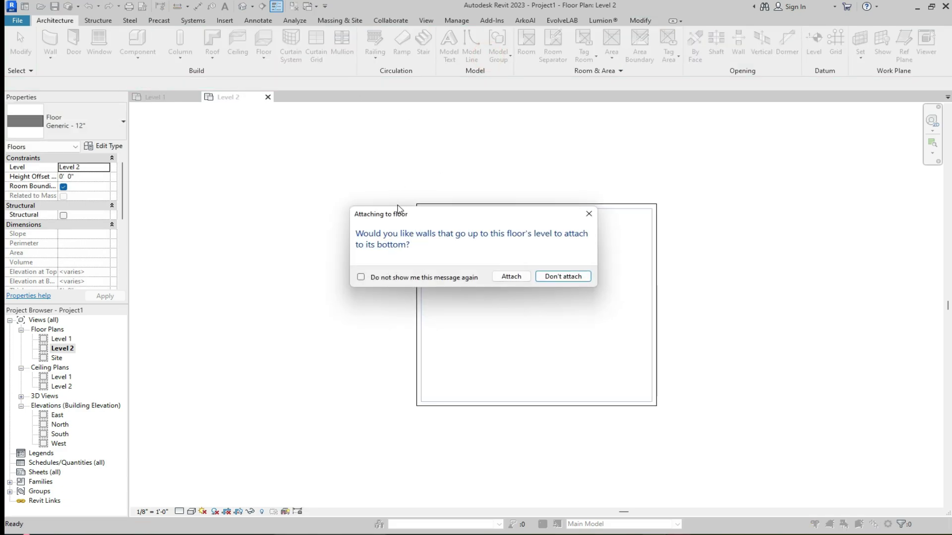
left_click(551, 278)
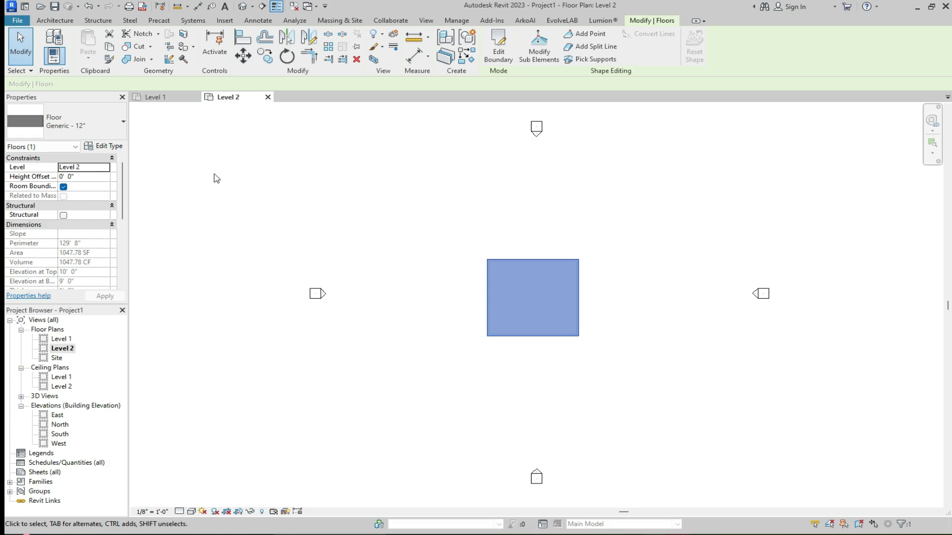
Step: Delete the front wall in the 3D view, then return to the Level 1 plan
left_click(243, 8)
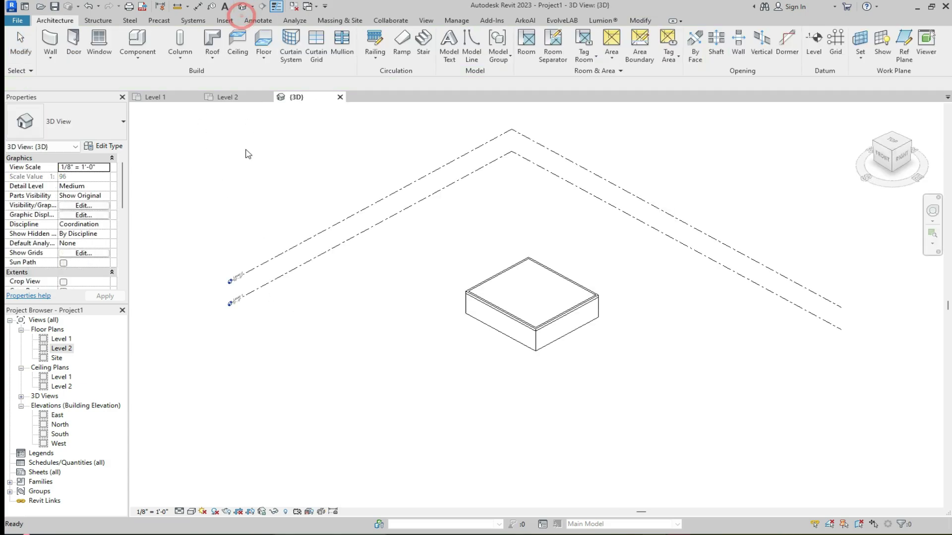
scroll(443, 299, "up", 2)
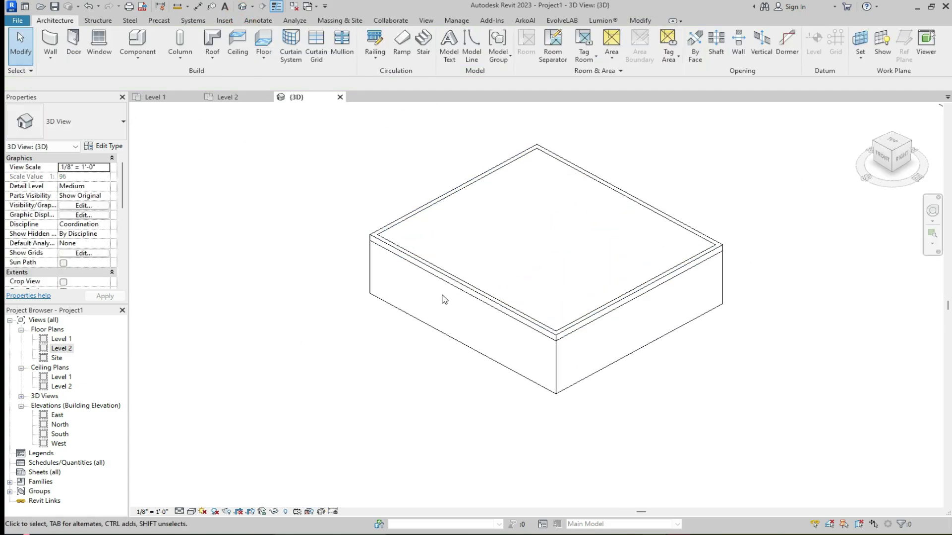
scroll(442, 299, "up", 1)
left_click(452, 351)
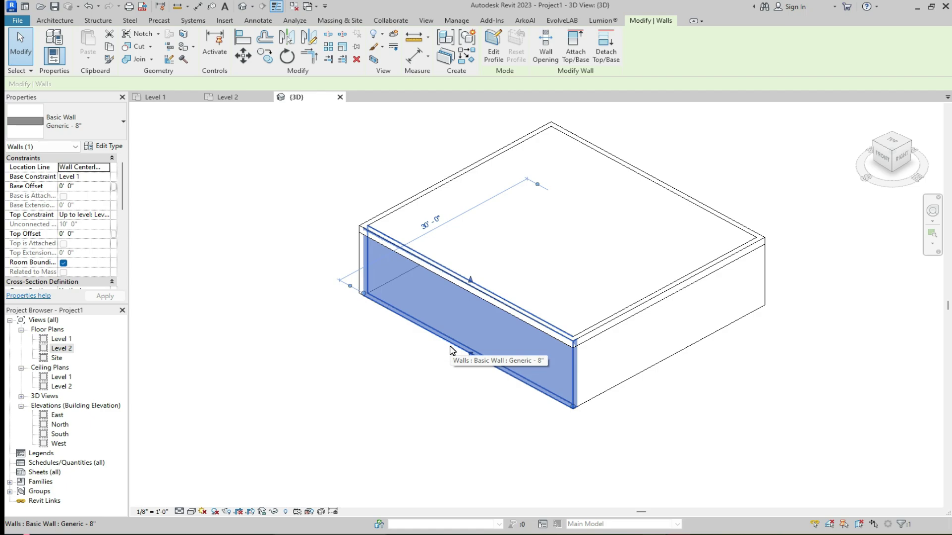
key("Delete")
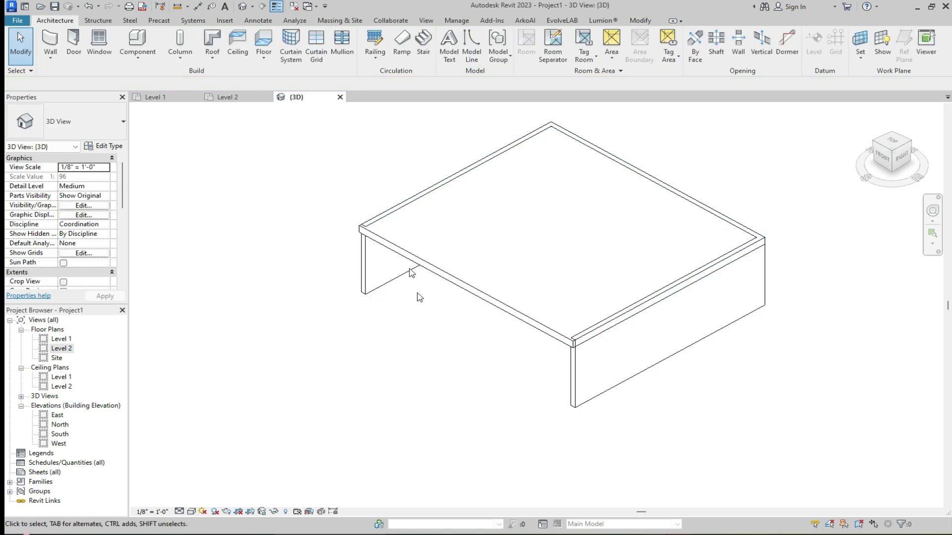
left_click(156, 99)
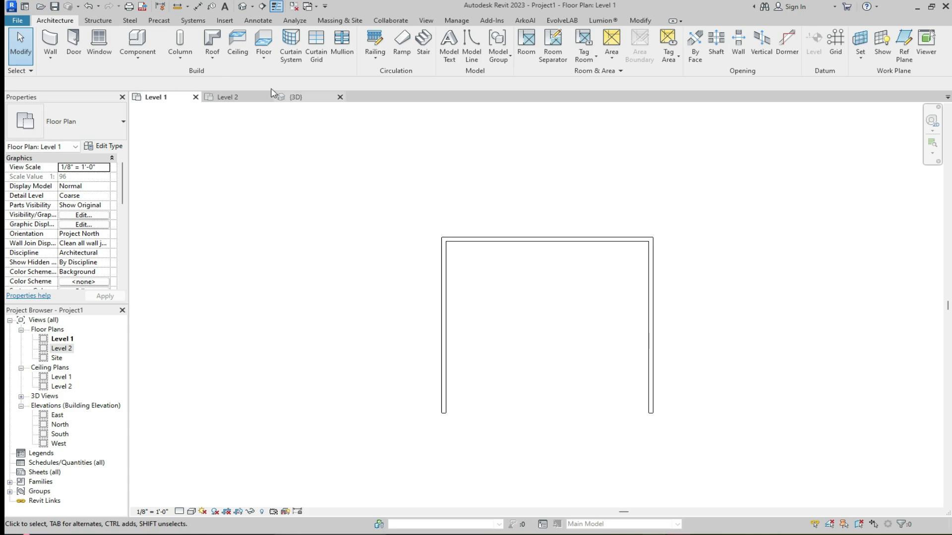
Step: Sketch a rectangular 2' x 4' ACT System ceiling across the wall corners and verify it in {3D}
left_click(237, 42)
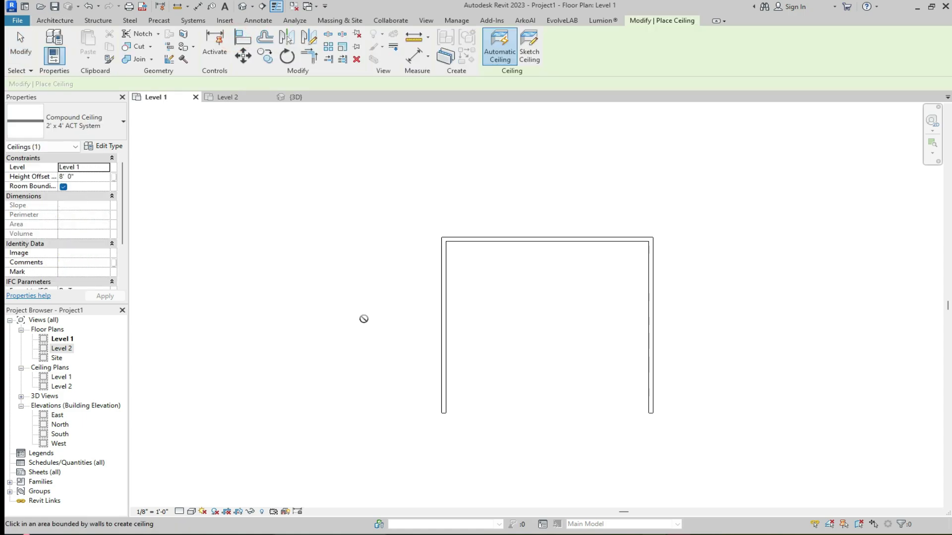
left_click(527, 53)
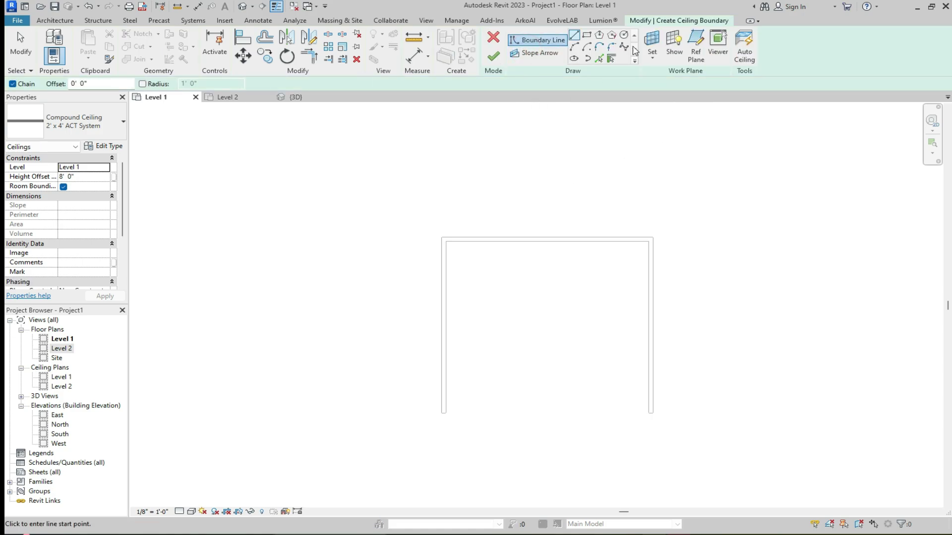
left_click(586, 36)
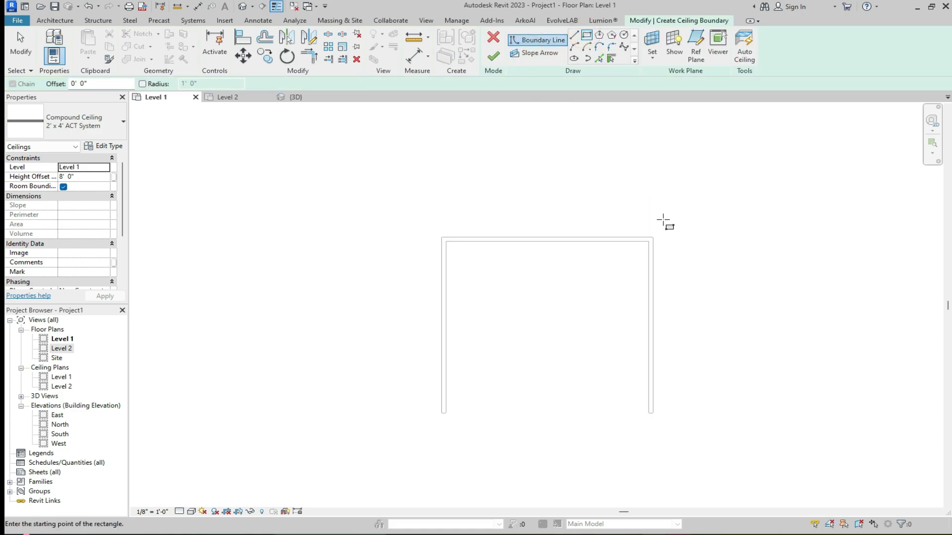
left_click(649, 242)
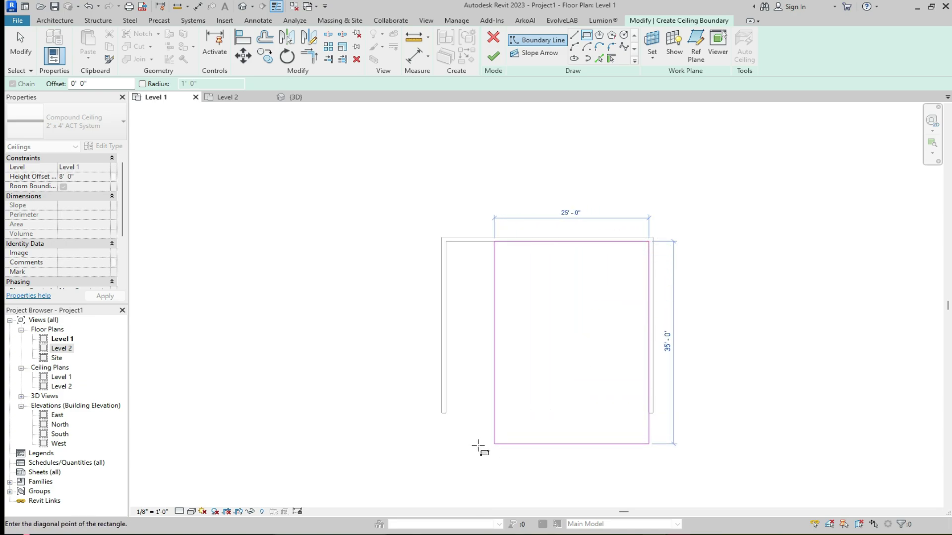
left_click(446, 413)
left_click(445, 413)
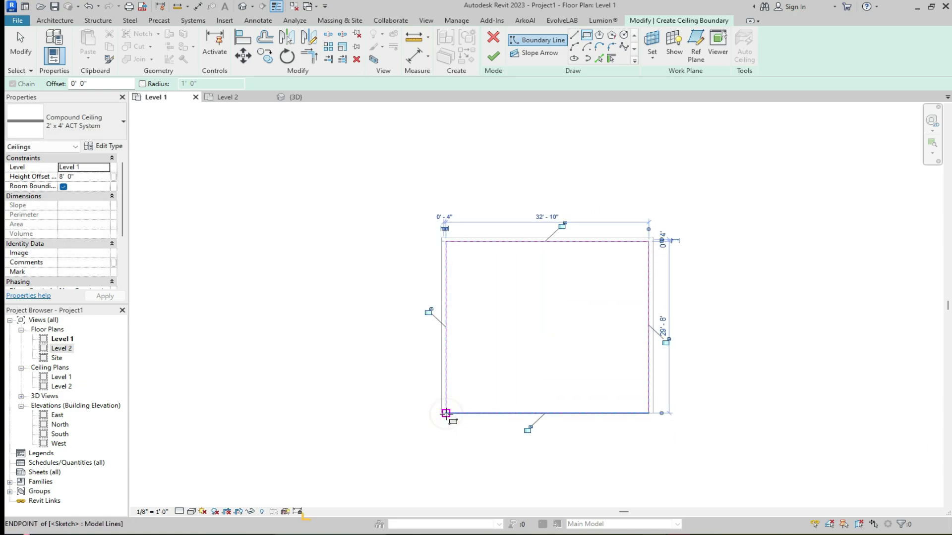
left_click(492, 59)
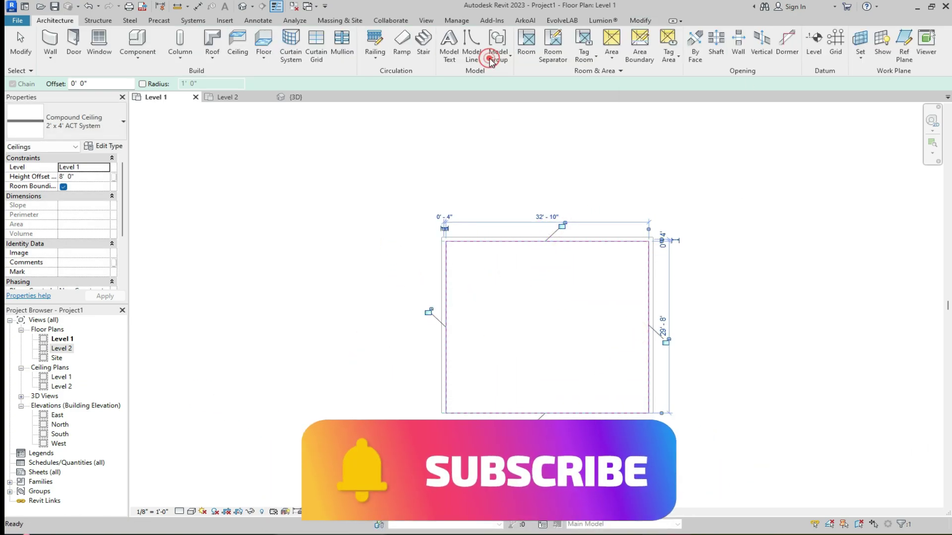
left_click(295, 97)
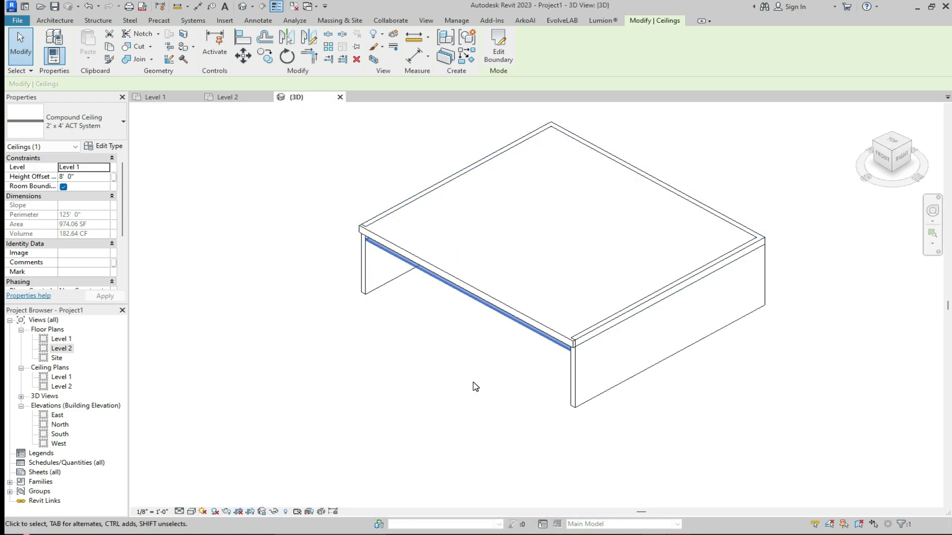
left_click(170, 98)
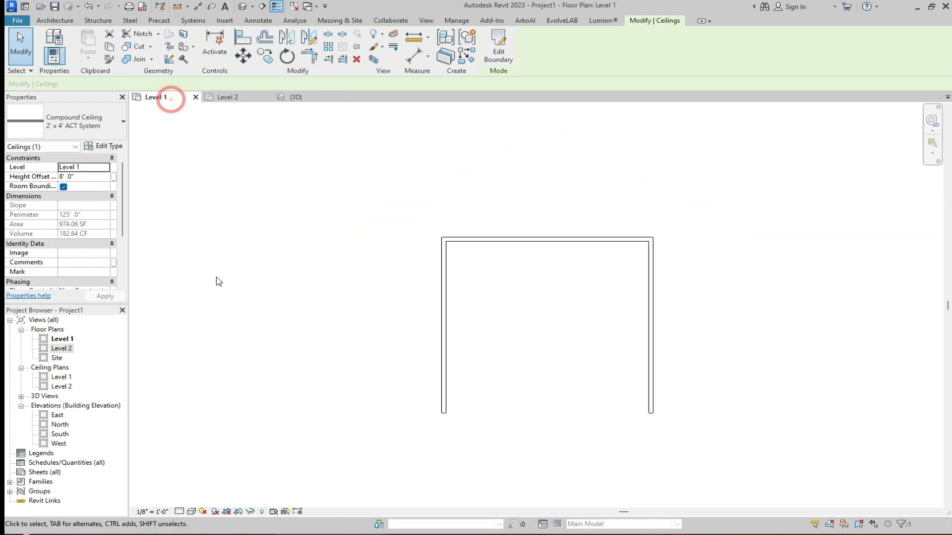
Step: Place a perspective camera below the room's open side, aimed inward, creating 3D View 1
left_click(254, 6)
left_click(266, 30)
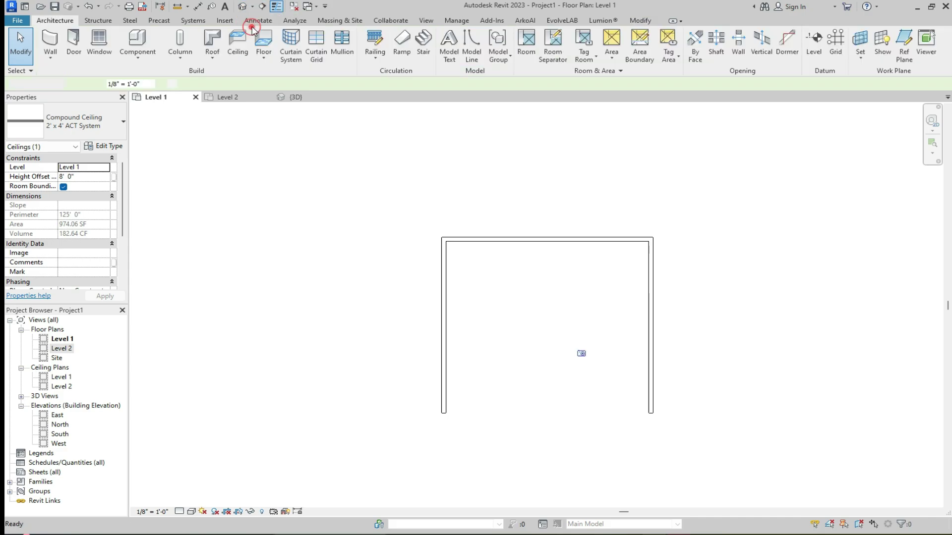
left_click(507, 431)
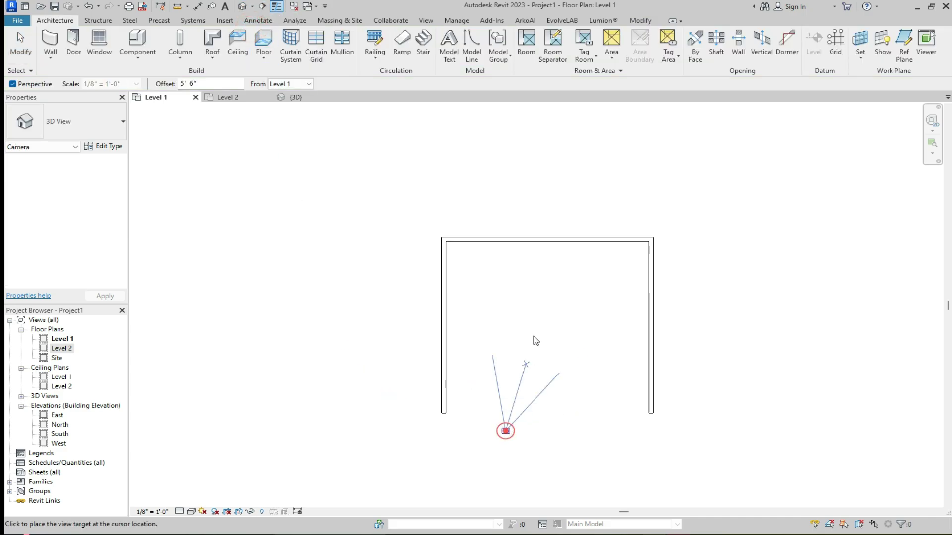
left_click(616, 157)
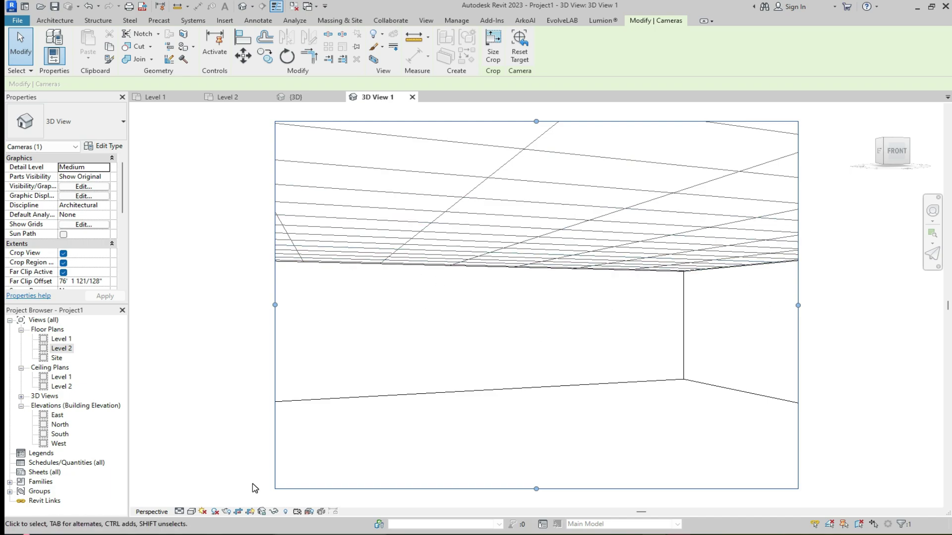
Step: Set the 3D View 1 camera view's visual style to Realistic
left_click(185, 516)
left_click(198, 498)
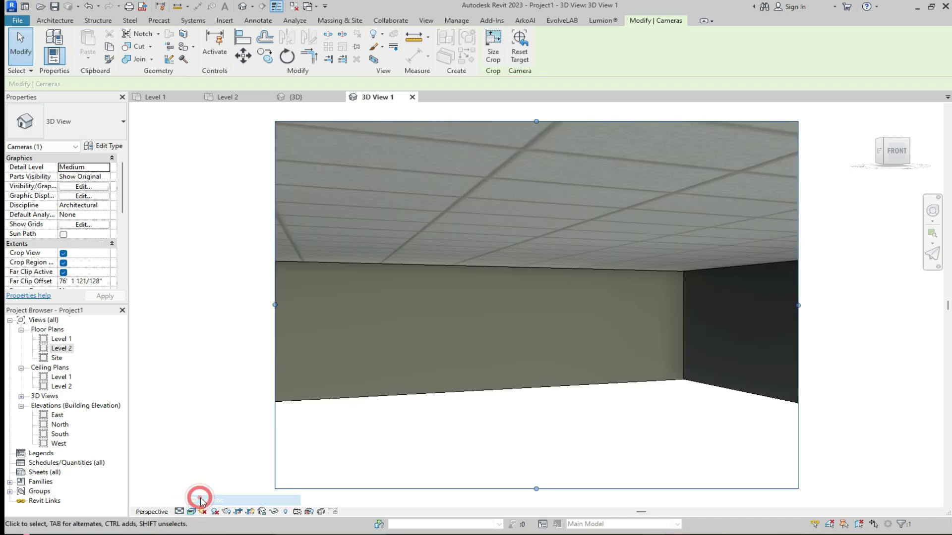
scroll(568, 270, "down", 2)
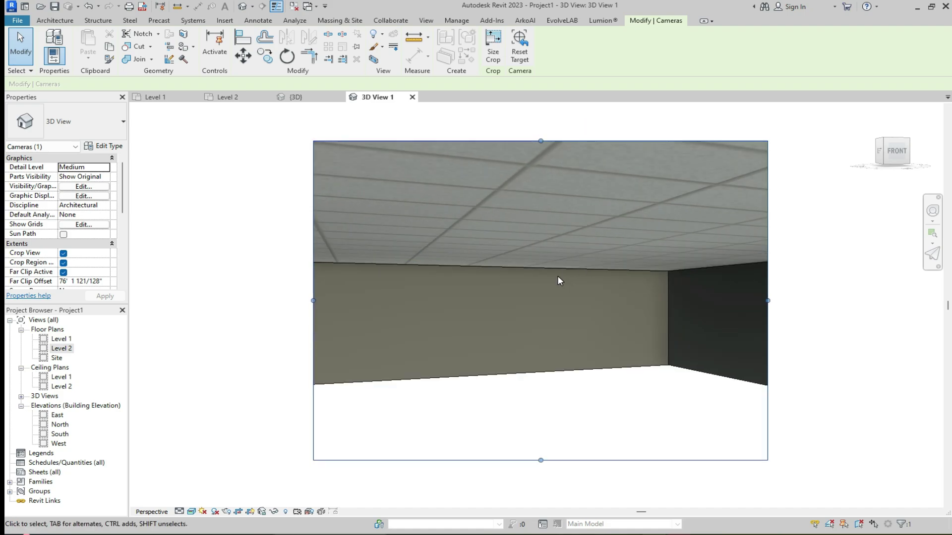
key("Escape")
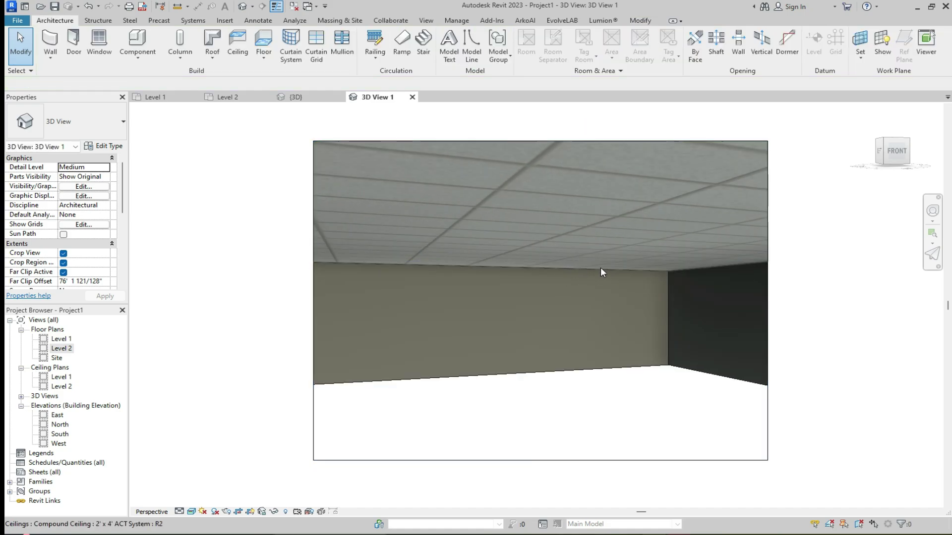
Step: Stretch the camera crop upward, left and right to show more ceiling and the side walls
left_click(507, 141)
left_click_drag(541, 141, 541, 109)
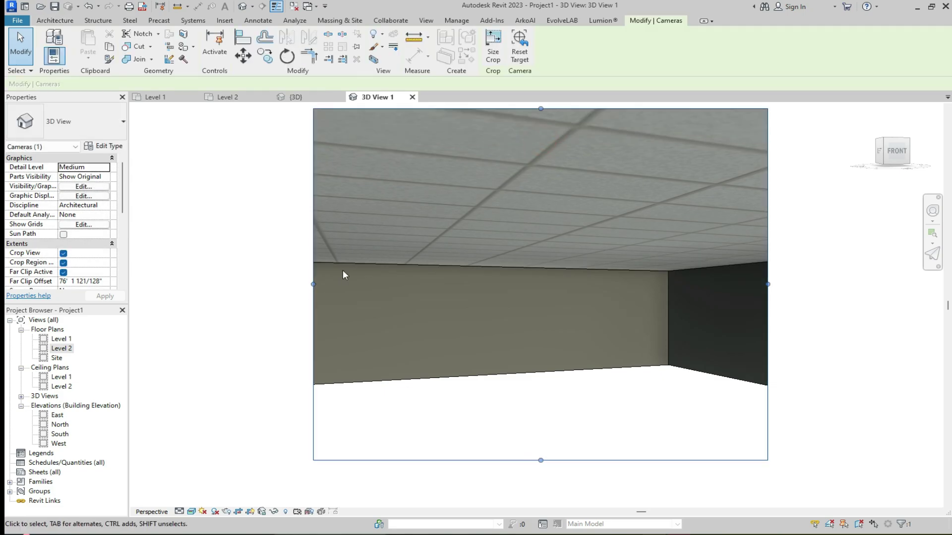
left_click_drag(314, 284, 248, 284)
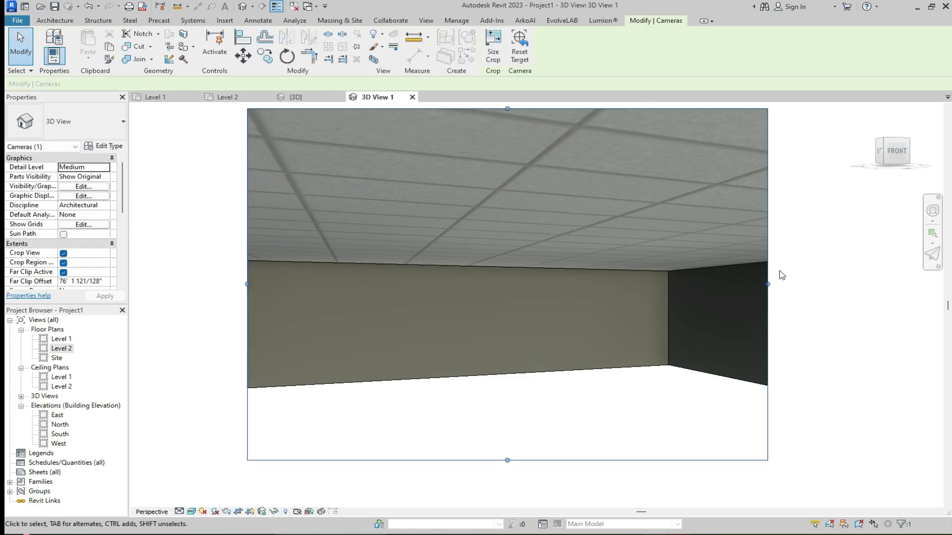
left_click_drag(768, 284, 829, 284)
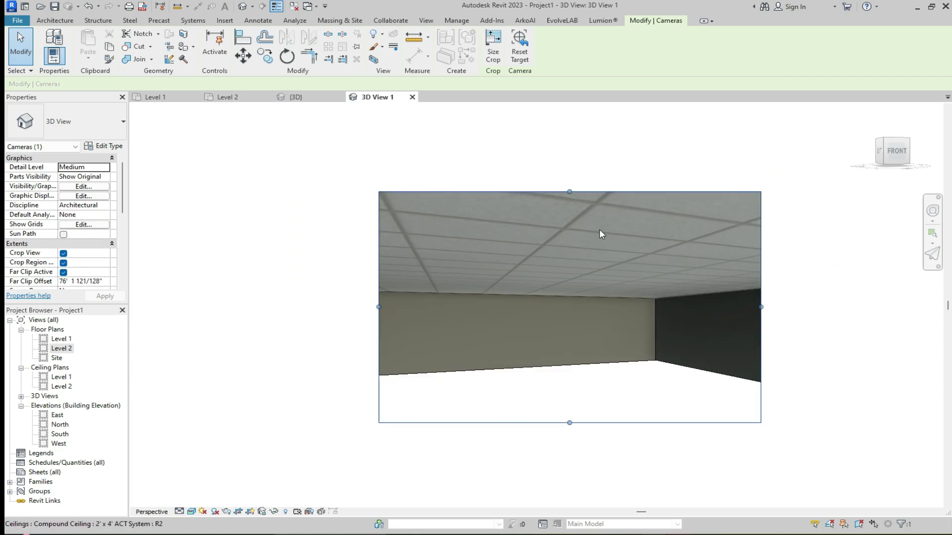
left_click_drag(569, 191, 570, 152)
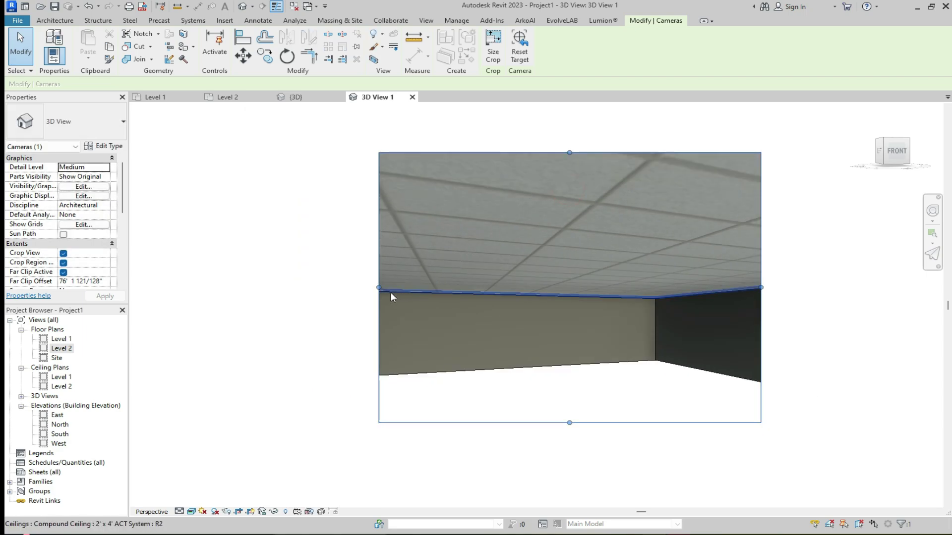
left_click_drag(379, 287, 309, 274)
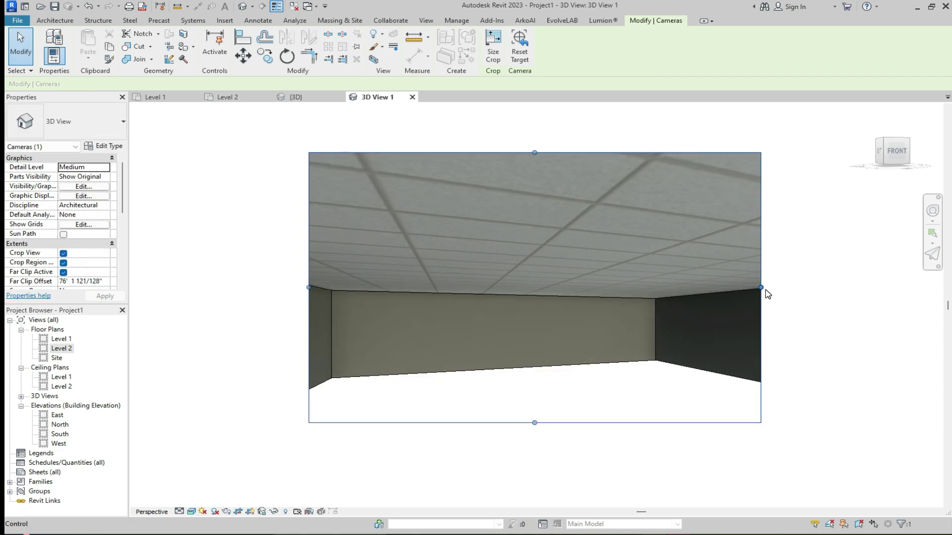
left_click_drag(762, 288, 846, 292)
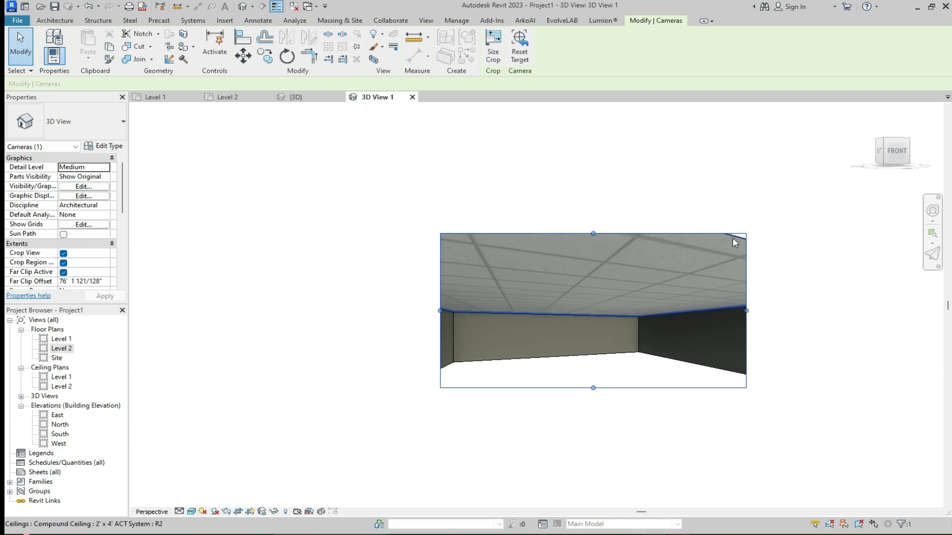
left_click_drag(593, 233, 593, 206)
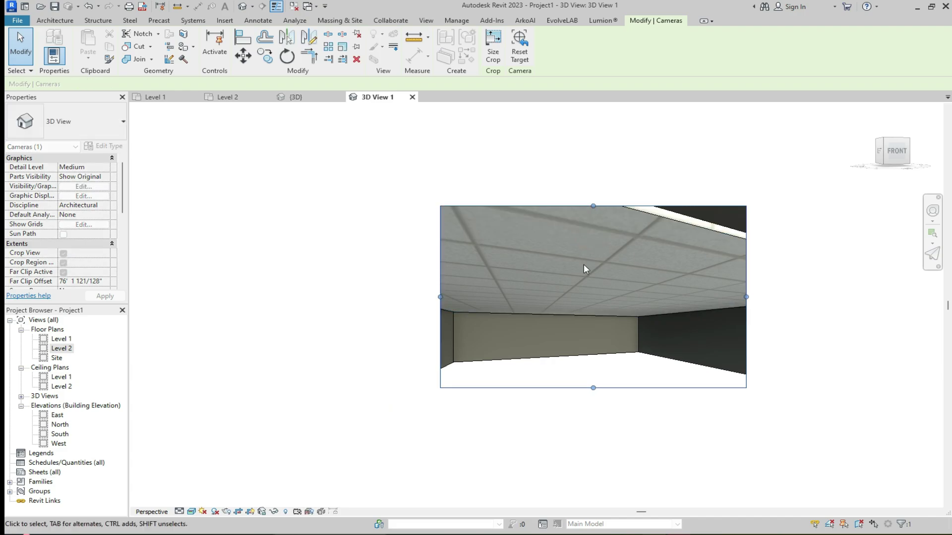
Step: Change the ceiling's type to Compound Ceiling GWB on Mtl. Stud
left_click(698, 211)
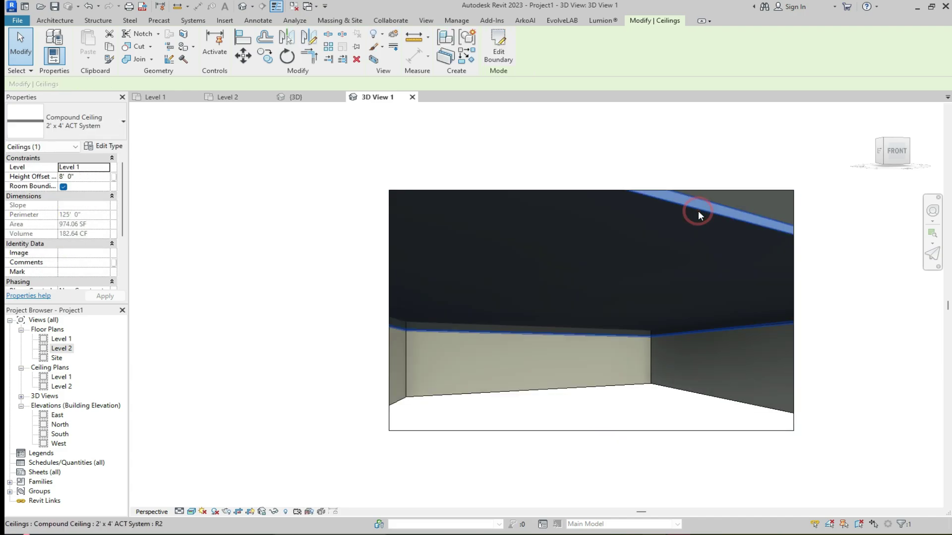
left_click(105, 134)
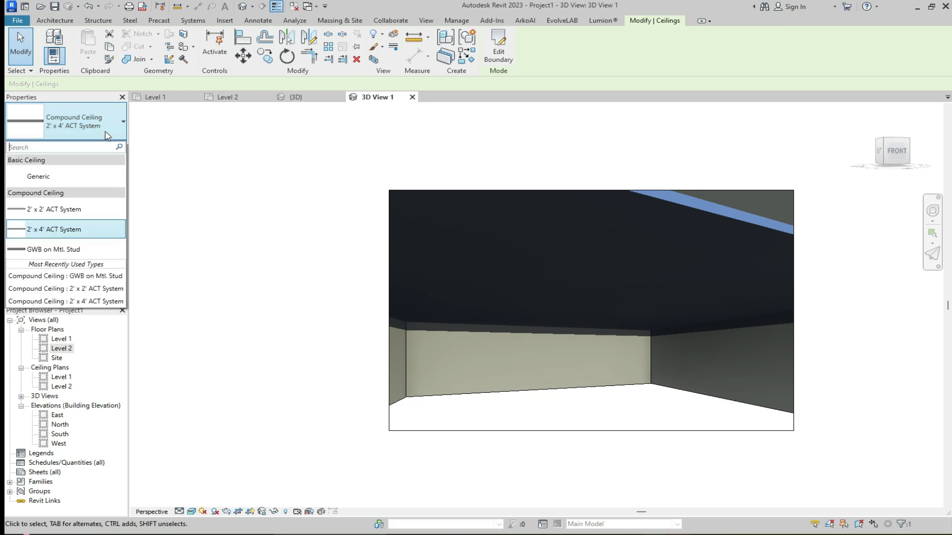
left_click(53, 249)
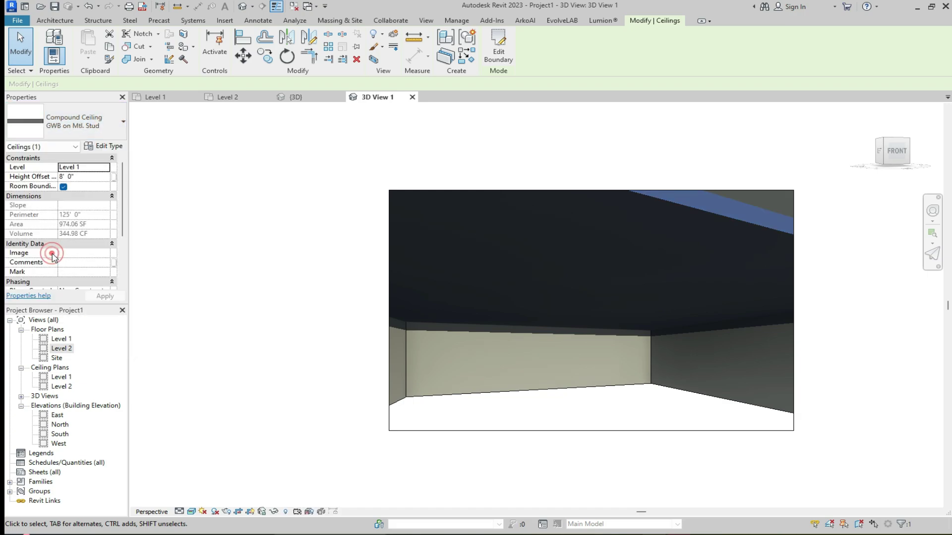
left_click(564, 412)
Step: Extend the camera crop's top, left and right edges to frame more plain ceiling and walls
scroll(553, 356, "down", 3)
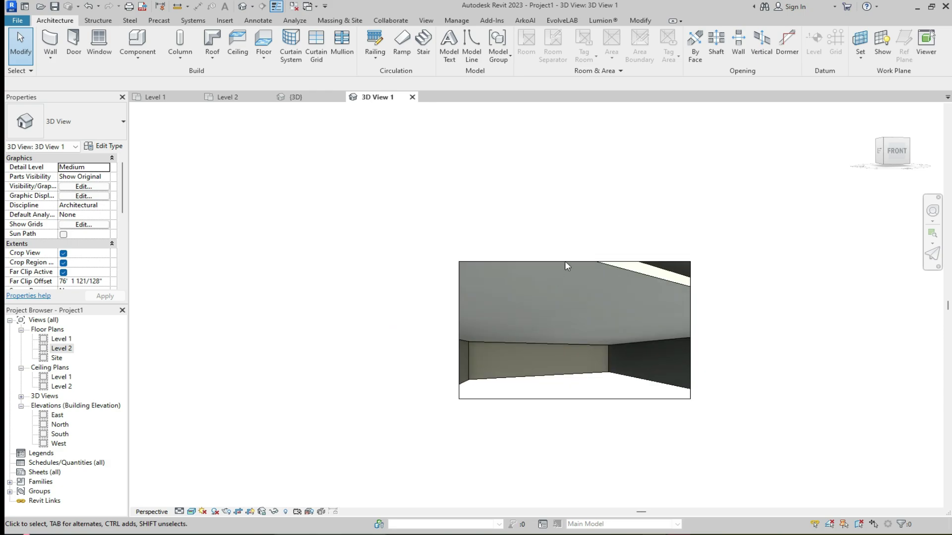
left_click(564, 261)
left_click_drag(564, 259, 565, 232)
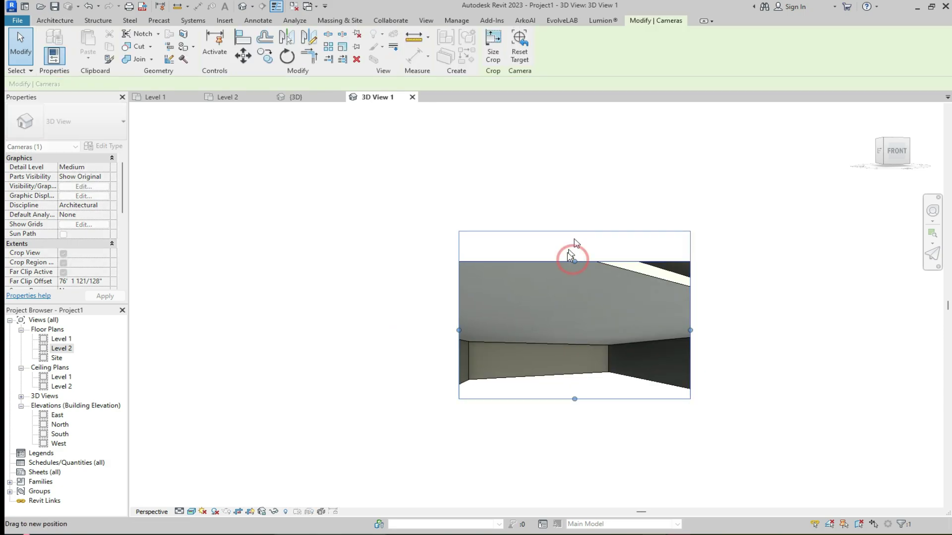
left_click_drag(458, 315, 379, 297)
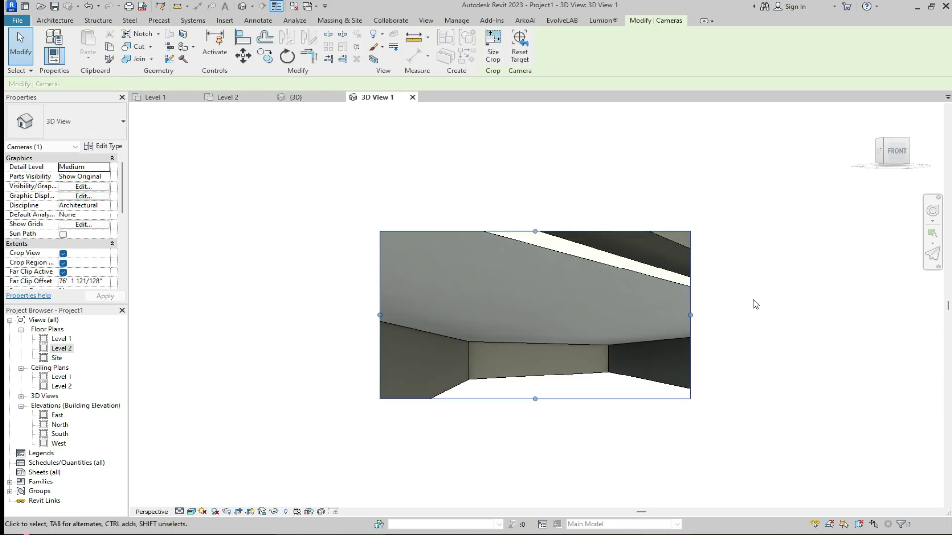
left_click_drag(690, 315, 758, 317)
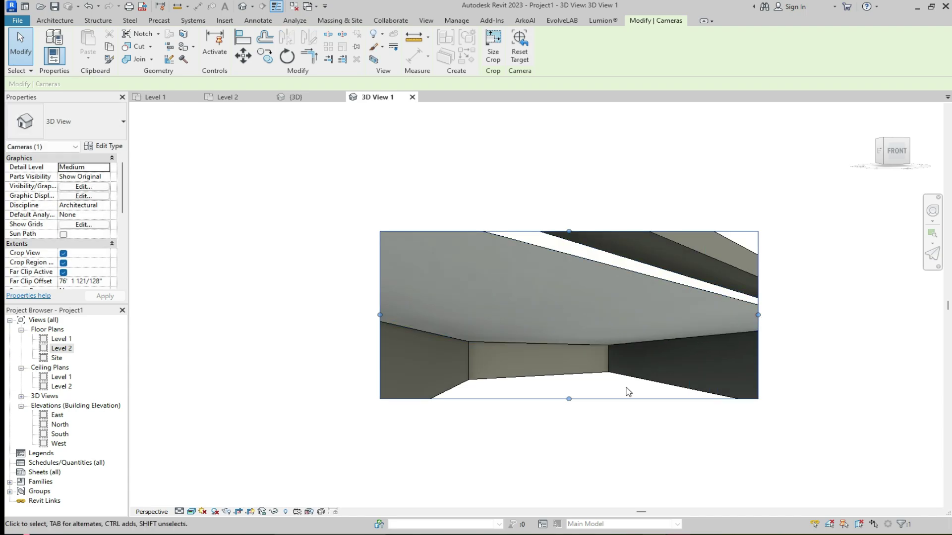
scroll(630, 272, "up", 1)
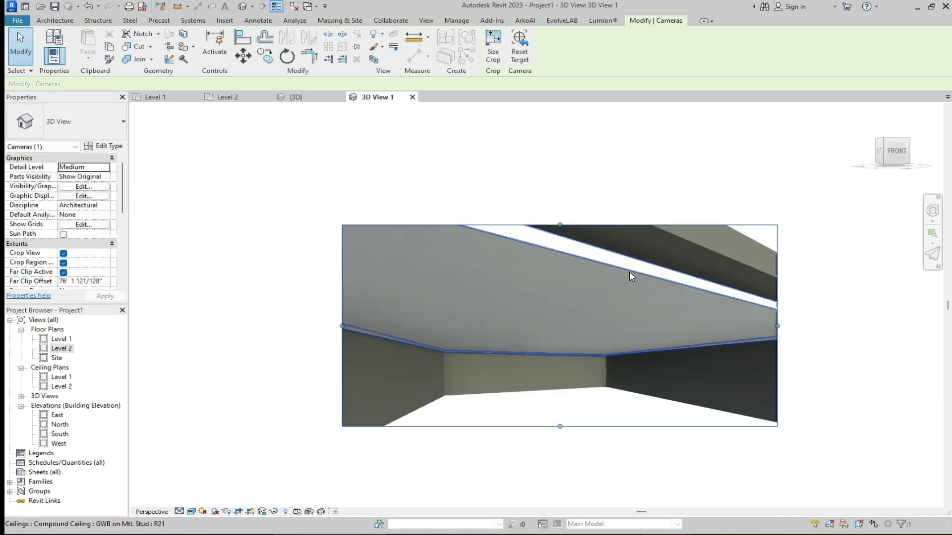
scroll(629, 272, "up", 2)
scroll(629, 272, "down", 2)
left_click(630, 271)
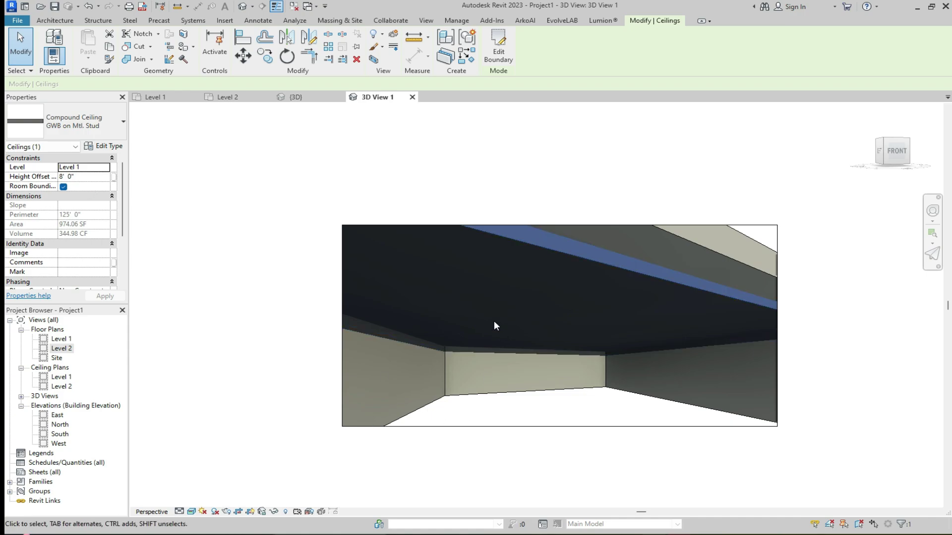
left_click(86, 179)
type("9'")
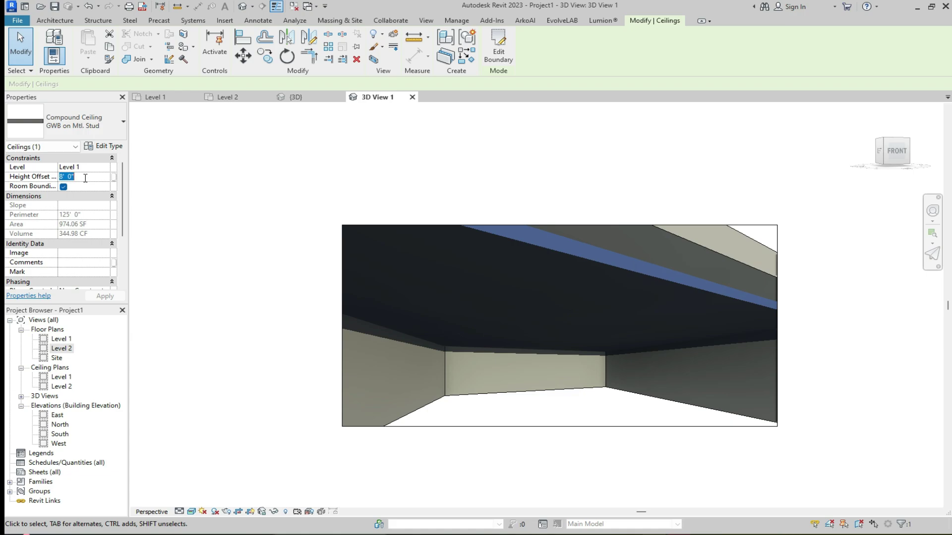
left_click(90, 297)
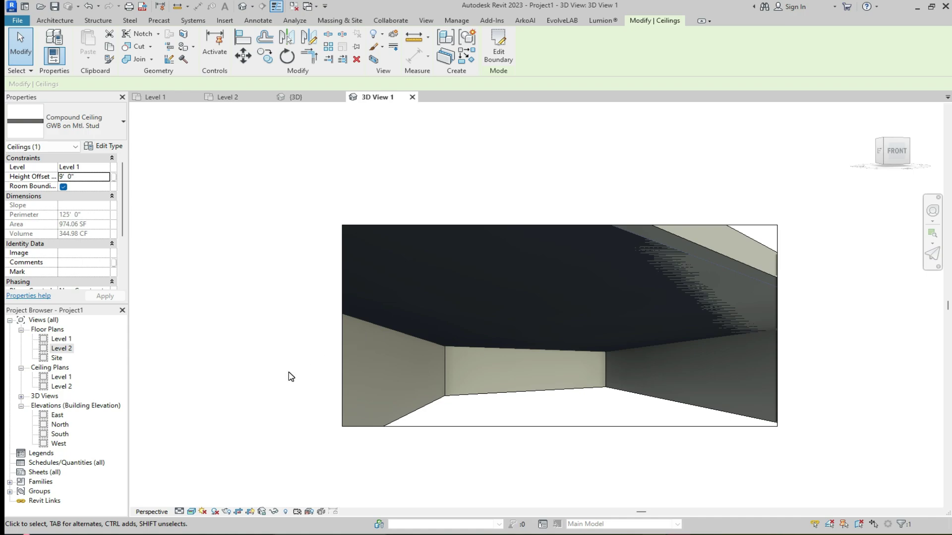
left_click(85, 179)
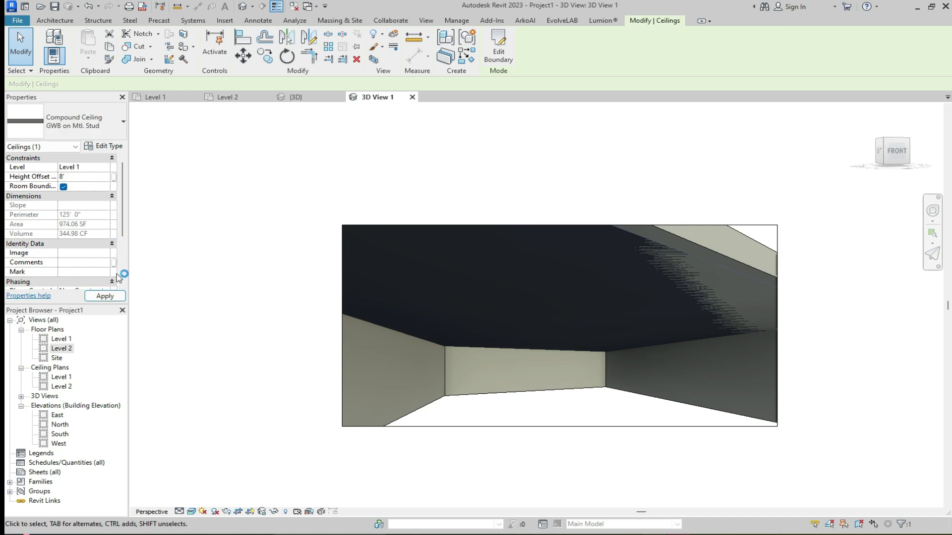
left_click(104, 297)
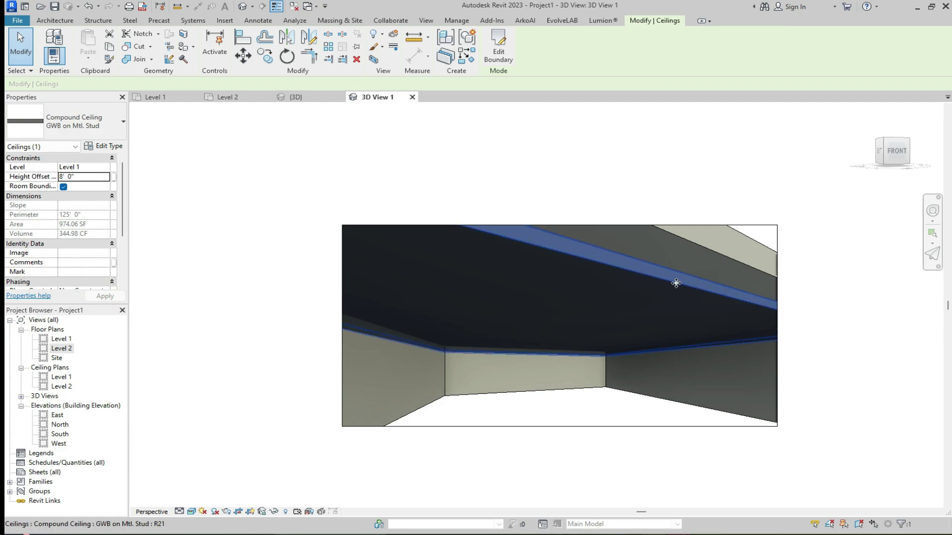
key("Escape")
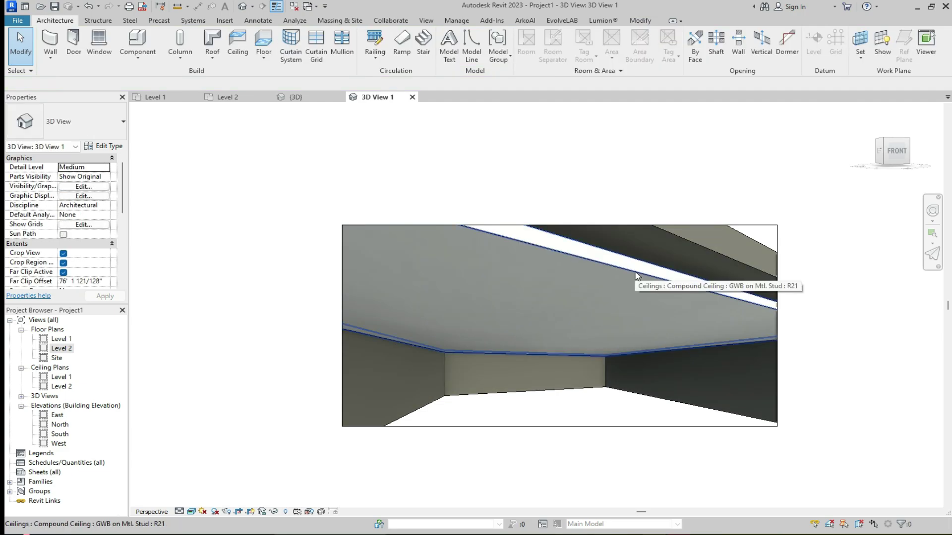
Step: Drag the camera crop's top, left and bottom edges outward to show more ceiling, left wall and floor
scroll(609, 288, "down", 2)
left_click(601, 254)
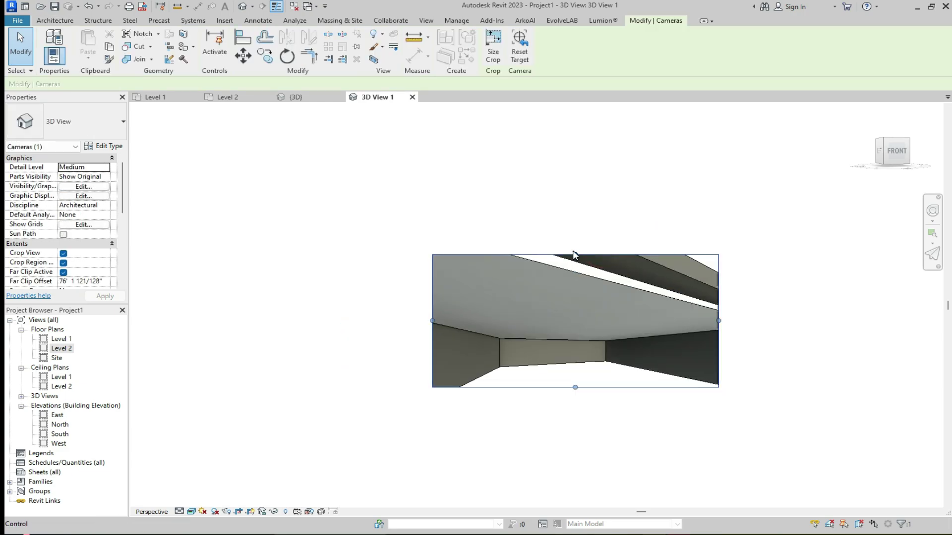
left_click_drag(576, 252, 570, 206)
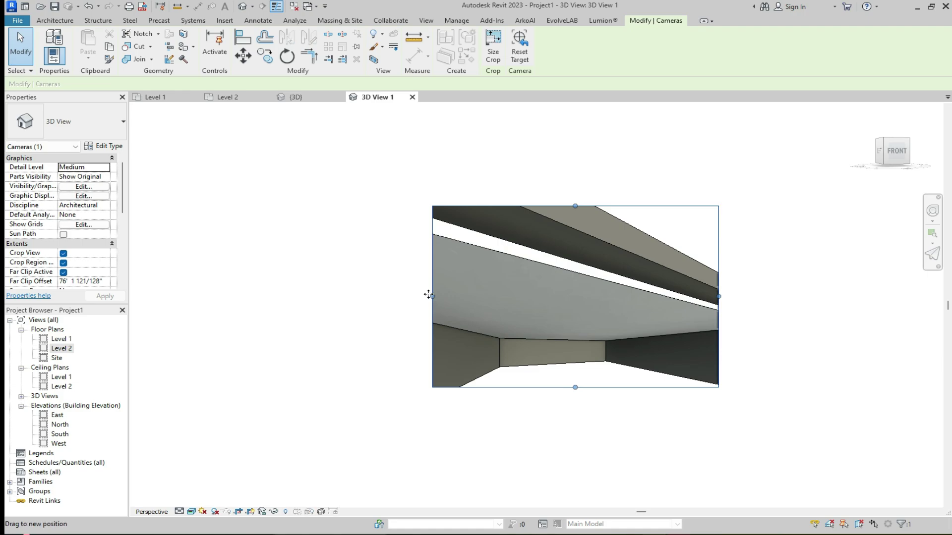
left_click_drag(430, 295, 342, 293)
left_click_drag(531, 387, 531, 422)
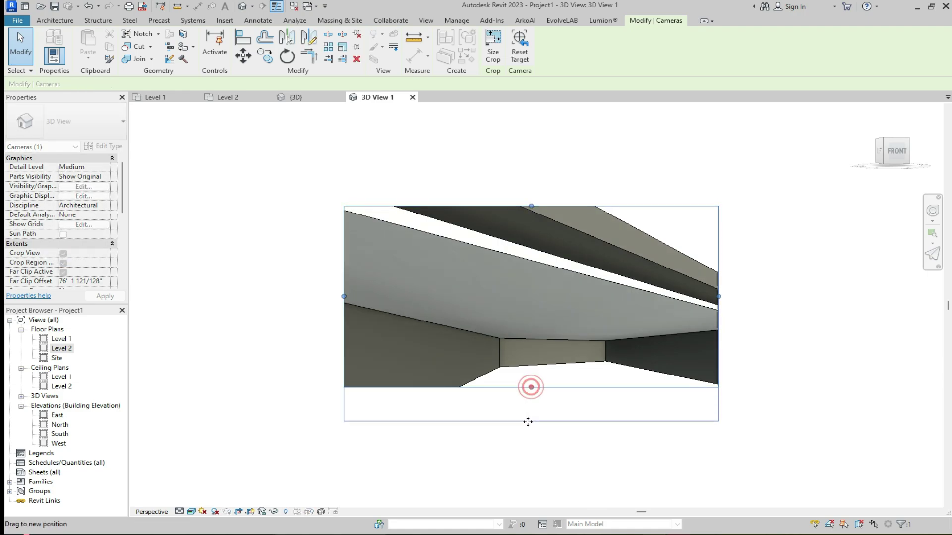
left_click_drag(345, 314, 284, 314)
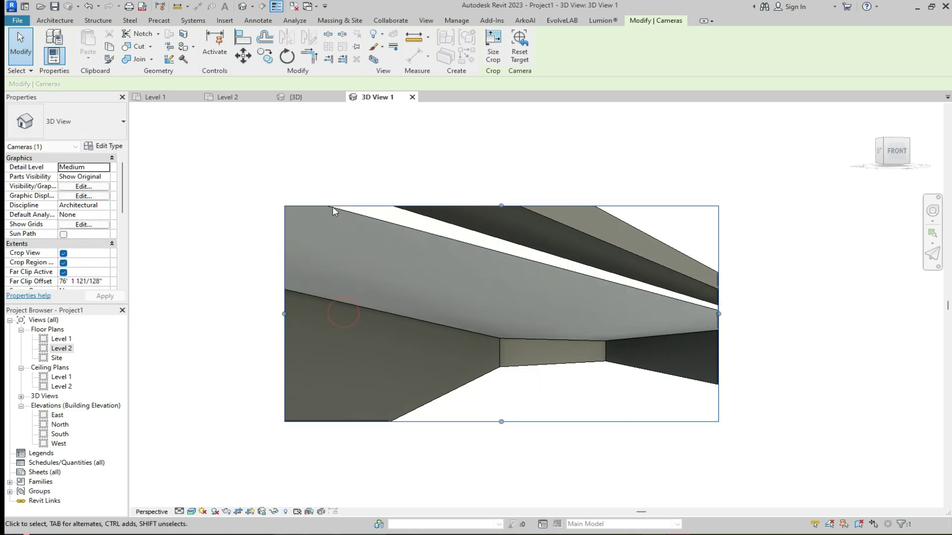
left_click(298, 97)
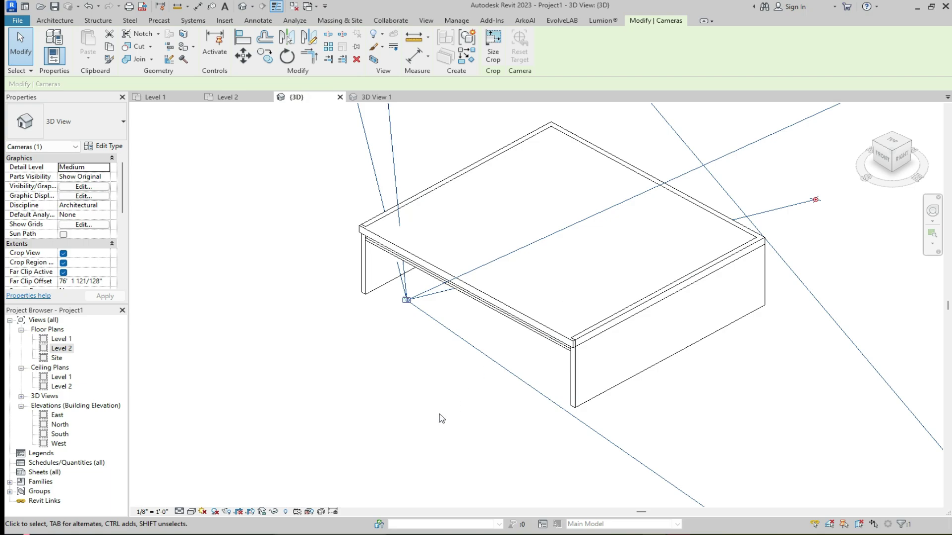
Step: Switch {3D} to Shaded, face the front, and open the compound ceiling's boundary for editing
left_click(411, 440)
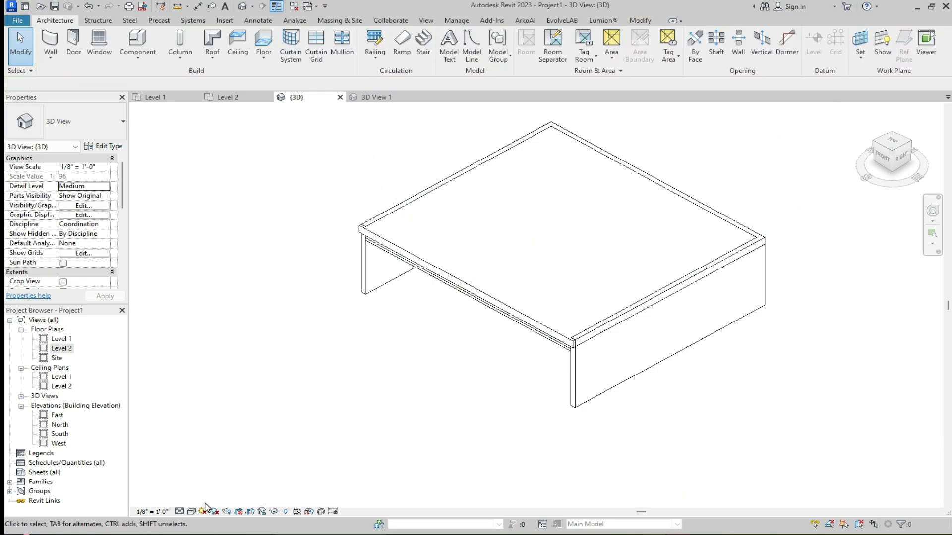
left_click(191, 511)
left_click(218, 499)
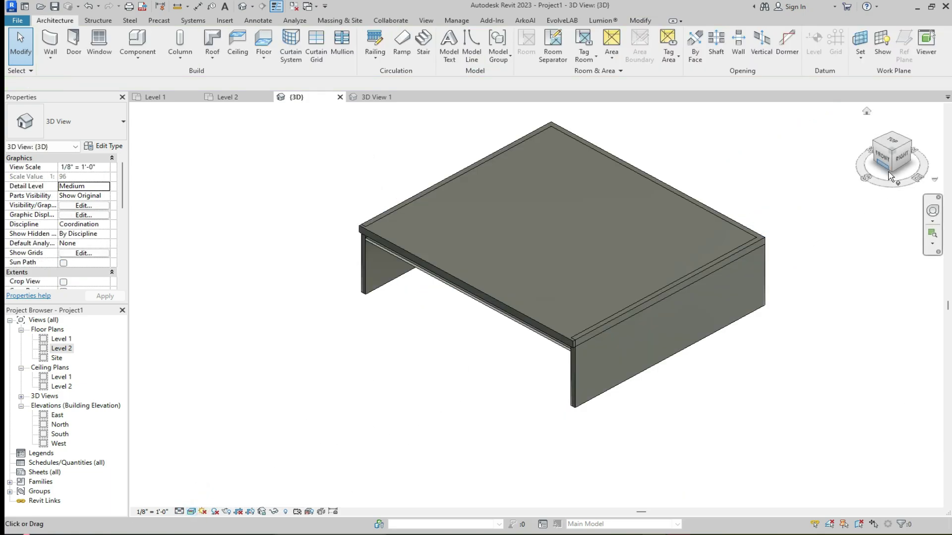
left_click(900, 159)
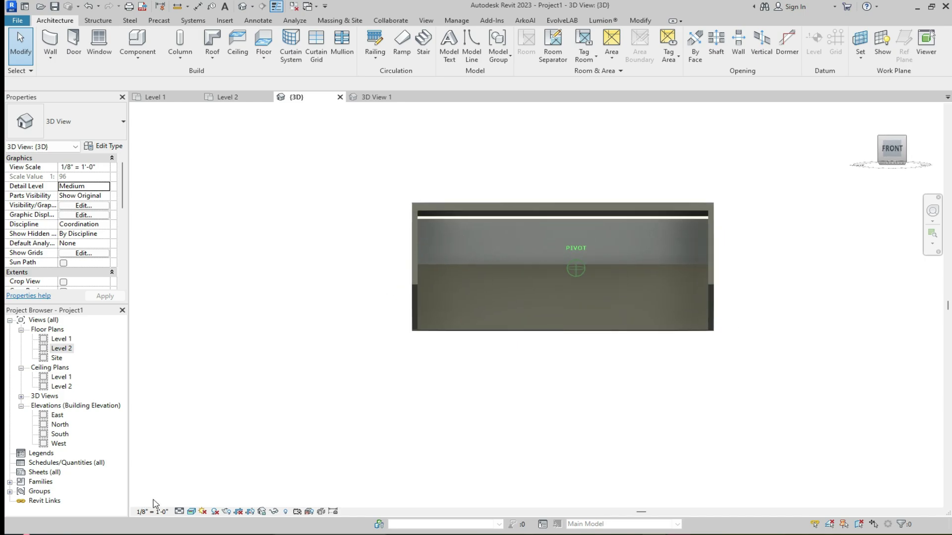
scroll(581, 247, "up", 2)
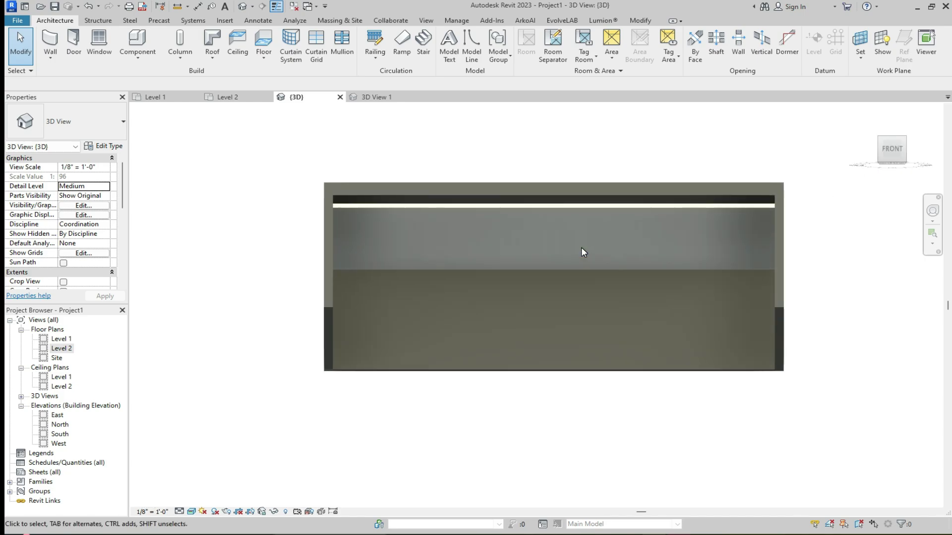
left_click(547, 214)
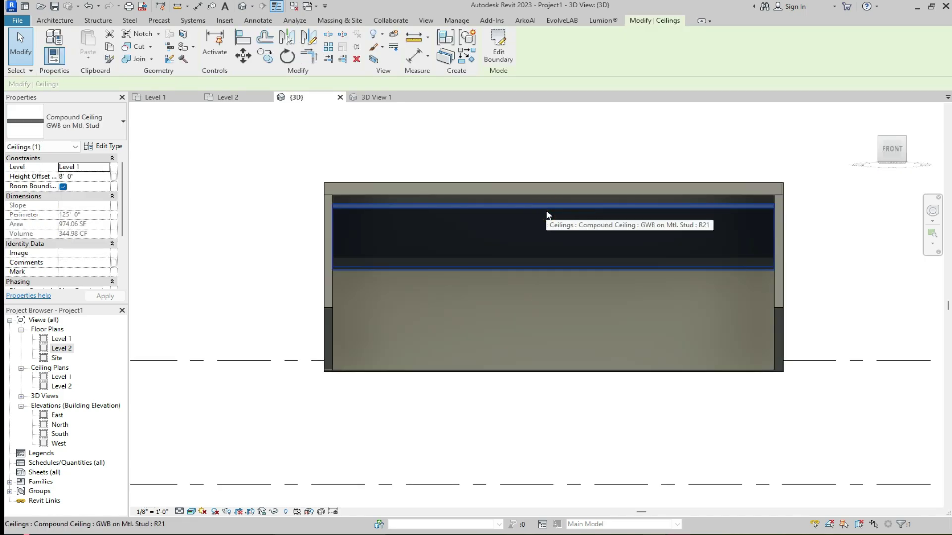
double_click(547, 214)
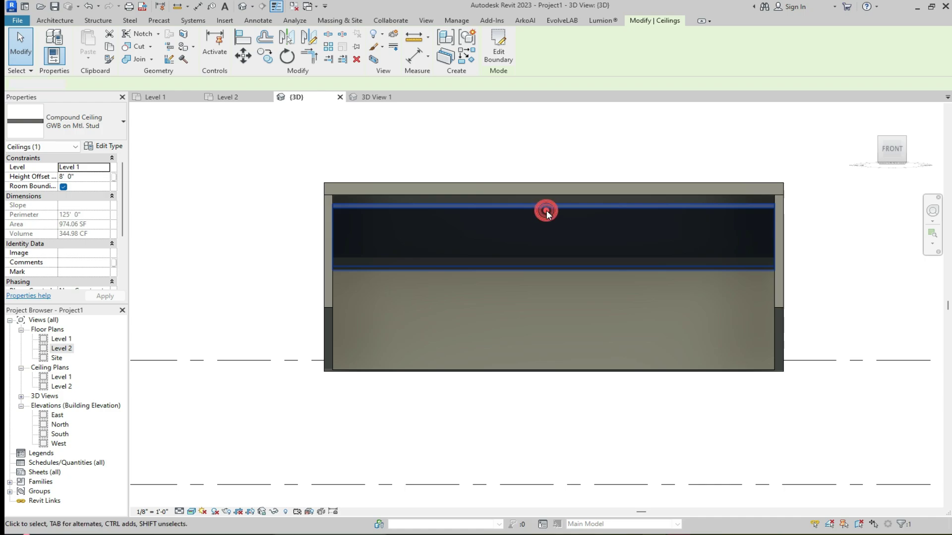
Step: Sketch an inner rectangle offset 2' 0" inside the outer ceiling boundary, about 28'-10" by 25'-8"
left_click(233, 100)
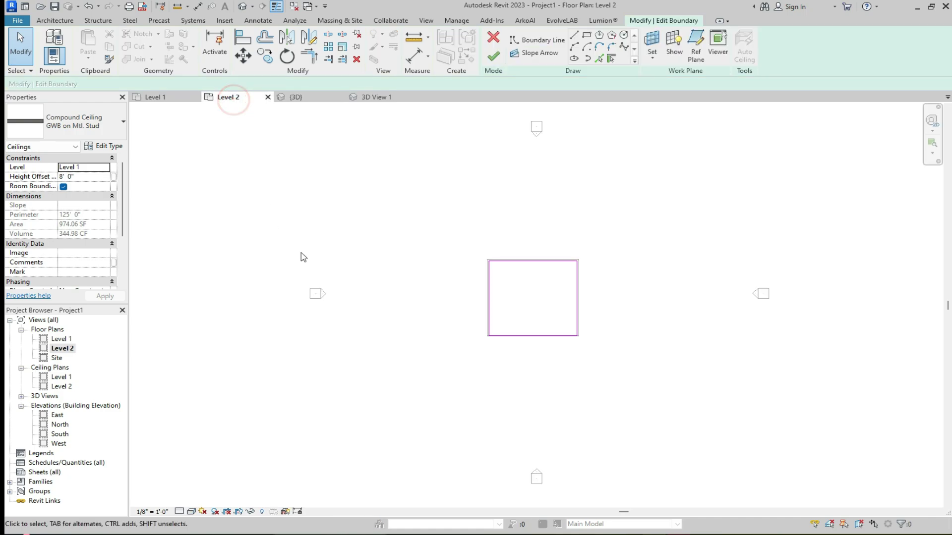
scroll(531, 287, "up", 2)
scroll(533, 285, "up", 3)
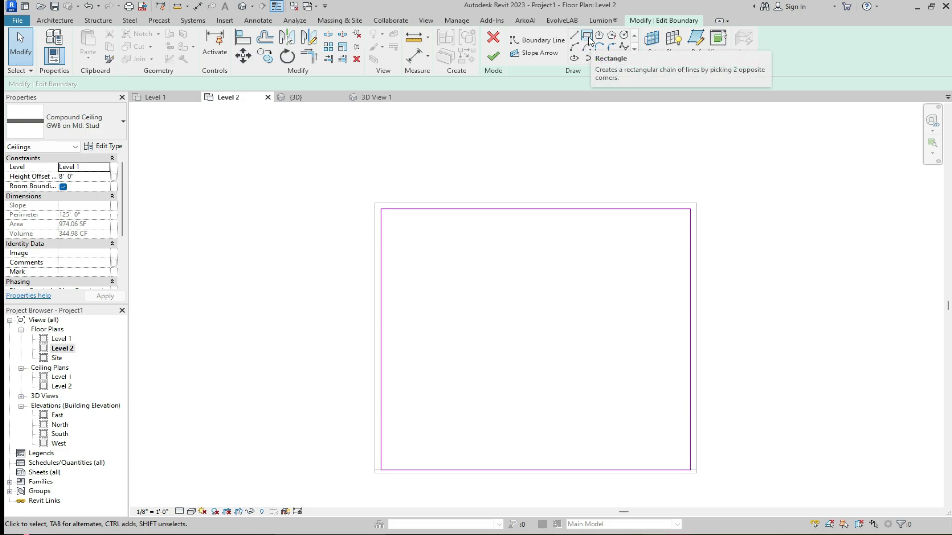
left_click(587, 36)
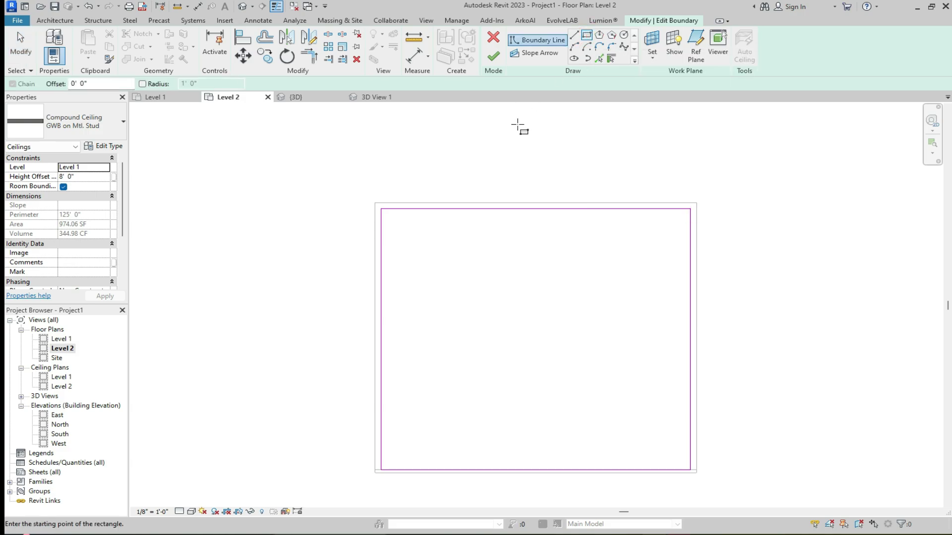
left_click(98, 84)
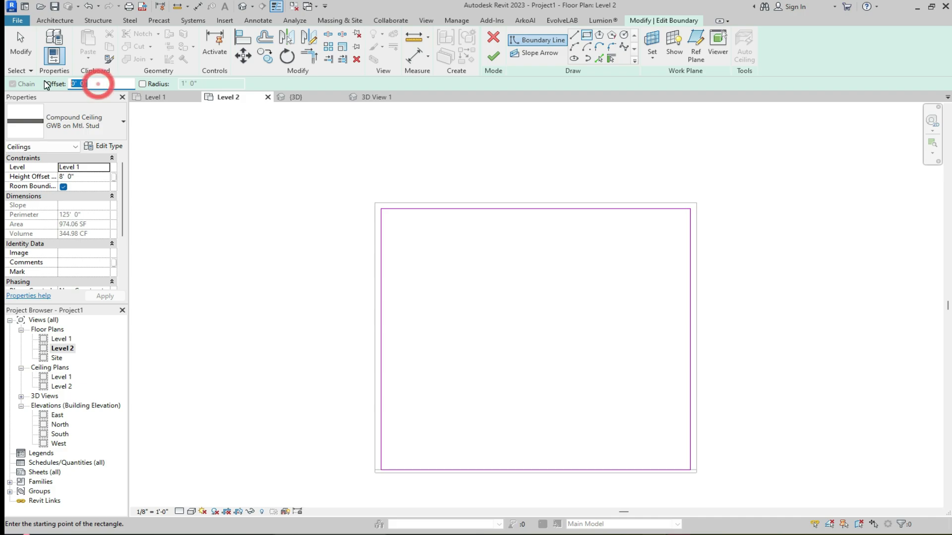
type("1")
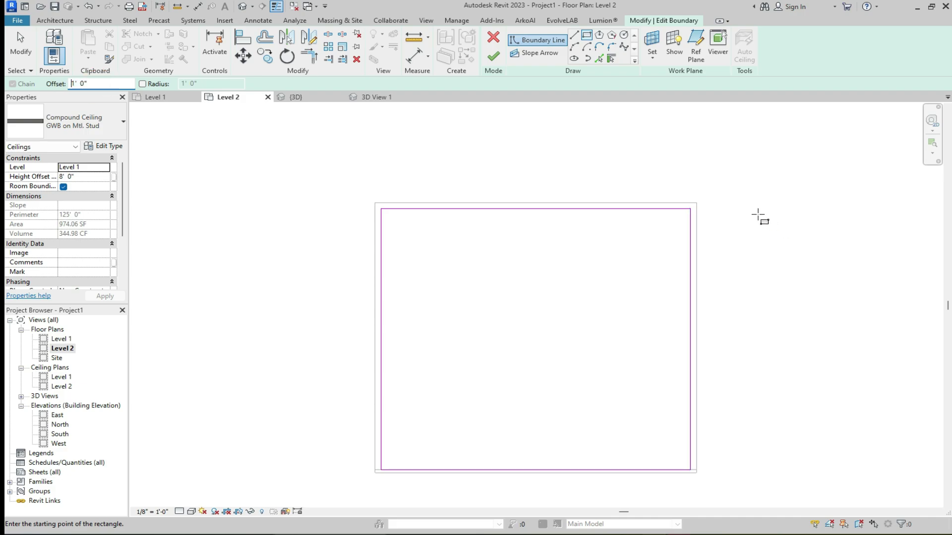
left_click(690, 209)
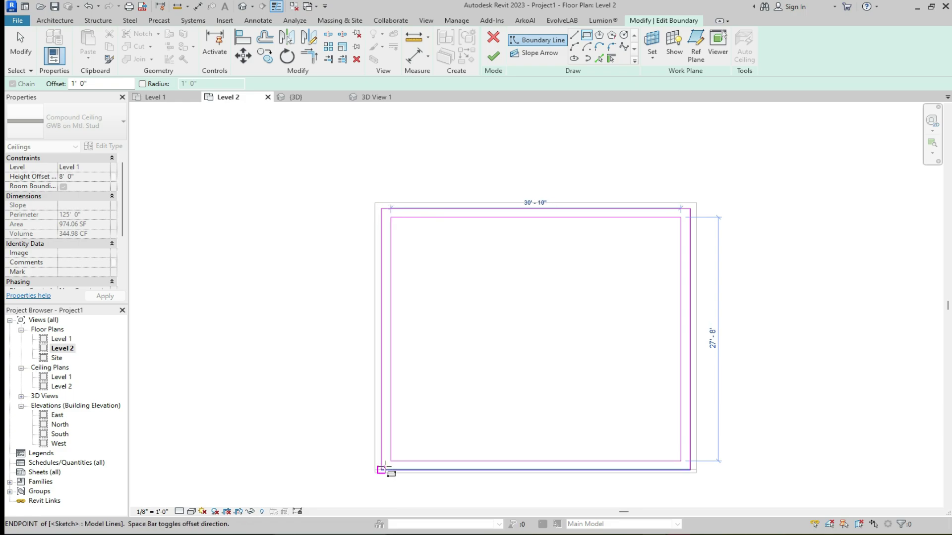
left_click(99, 83)
type("2'")
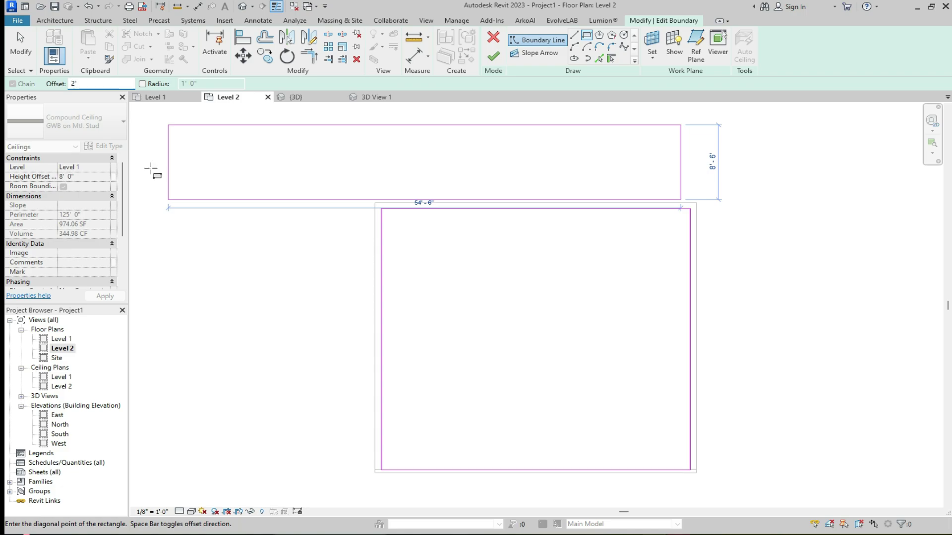
key("Return")
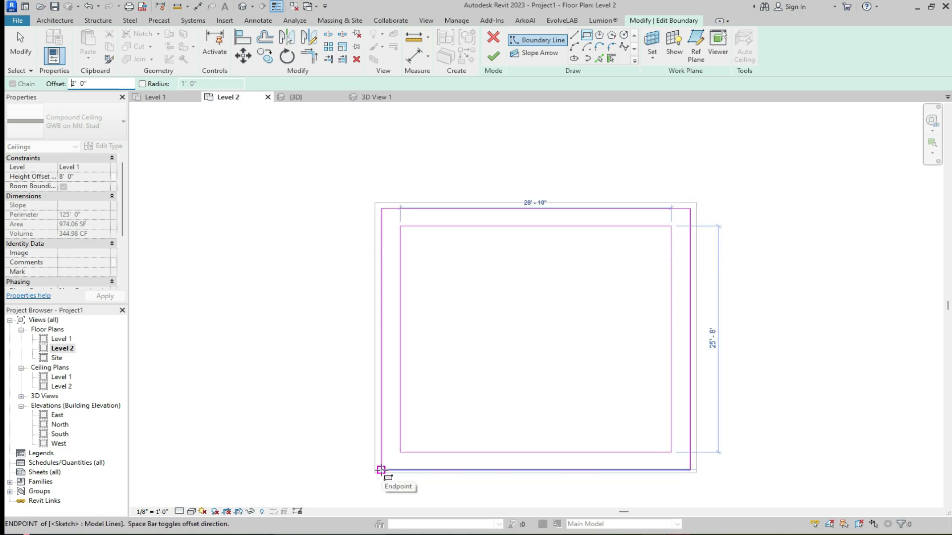
left_click(380, 470)
scroll(556, 259, "up", 2)
scroll(485, 192, "down", 1)
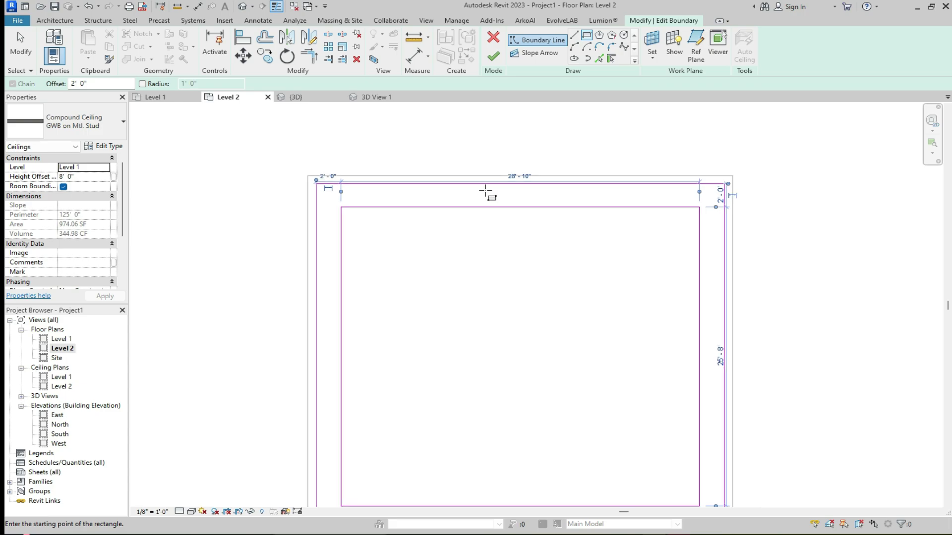
scroll(485, 192, "down", 1)
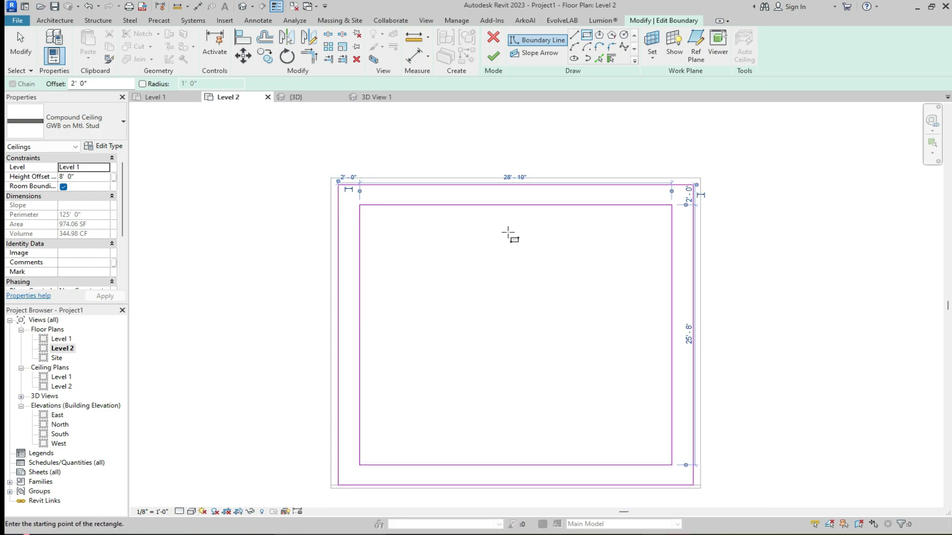
scroll(455, 357, "up", 1)
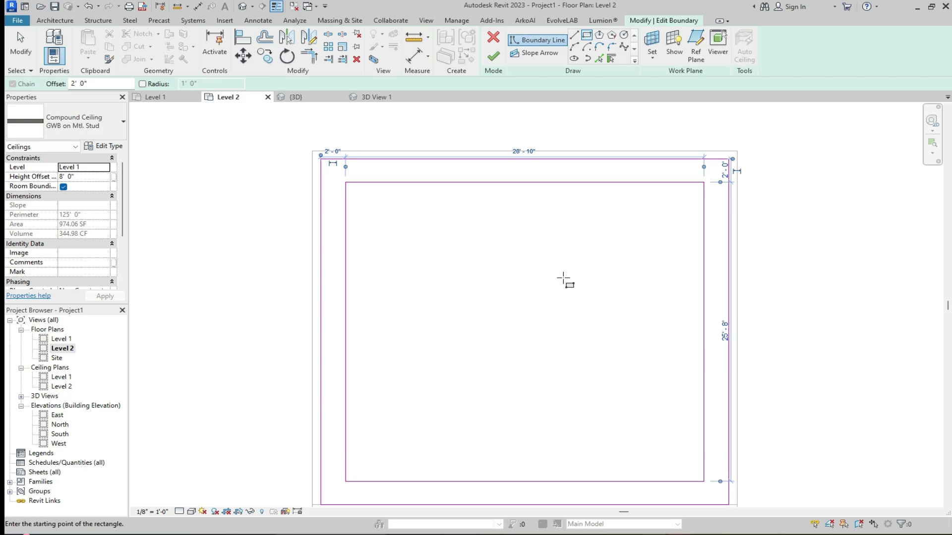
Step: Draw a vertical middle line through the inner rectangle plus offset parallel lines beside it
left_click(574, 35)
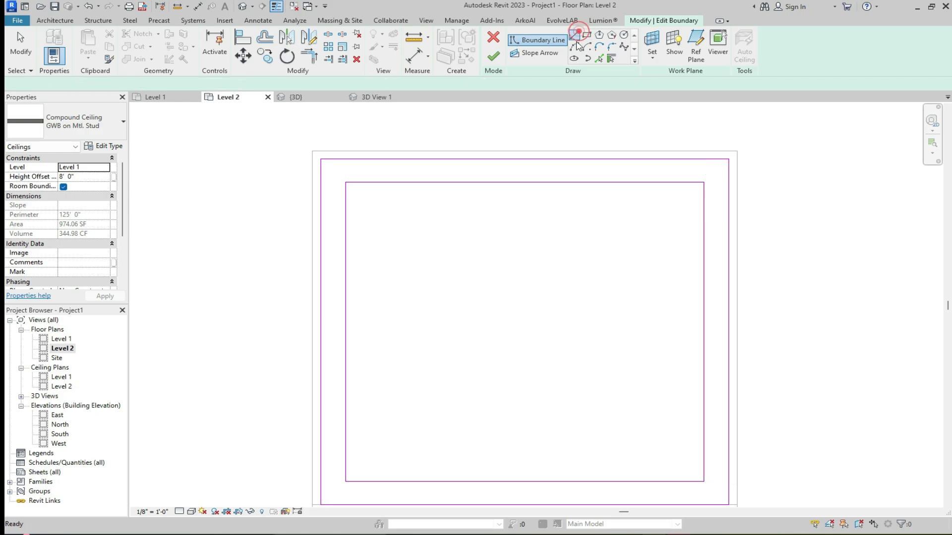
left_click(524, 182)
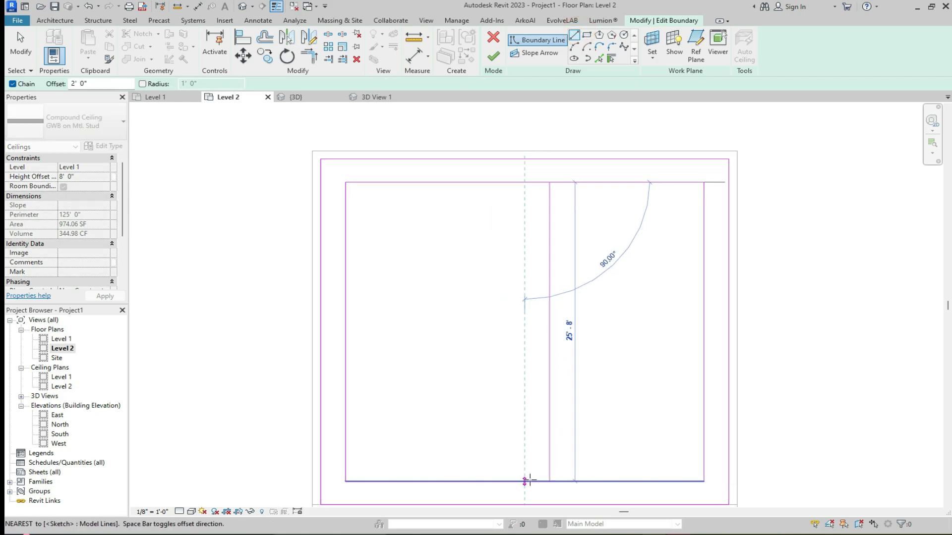
key("Escape")
type("0")
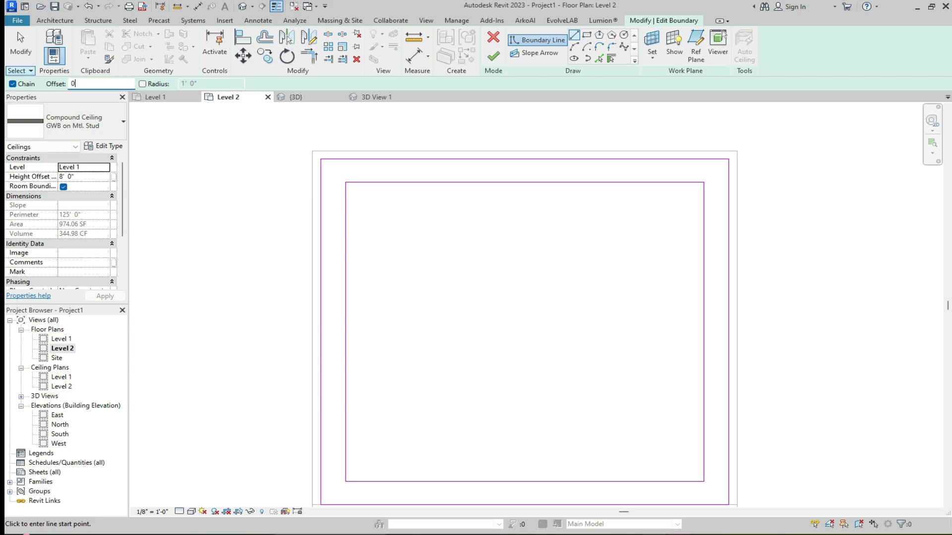
left_click(525, 182)
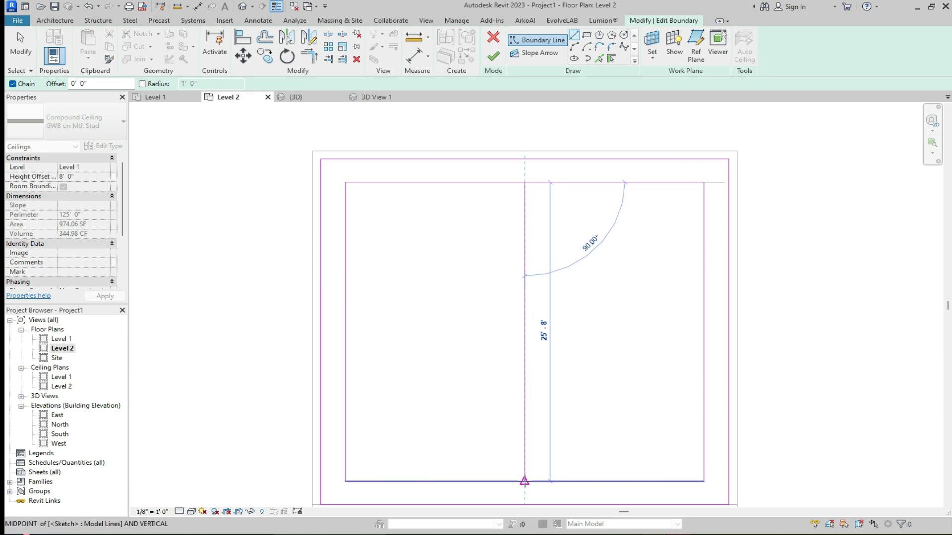
left_click(525, 480)
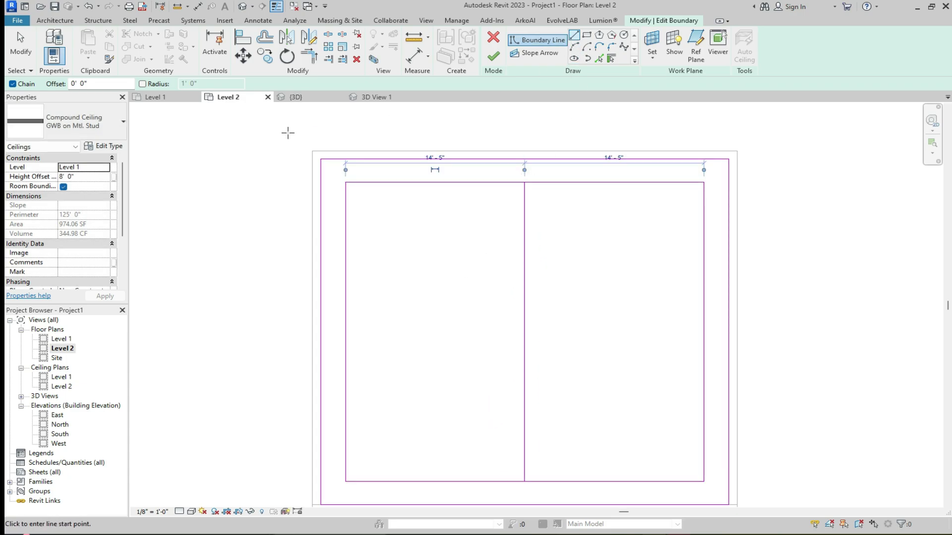
left_click(98, 84)
type("2")
left_click(525, 182)
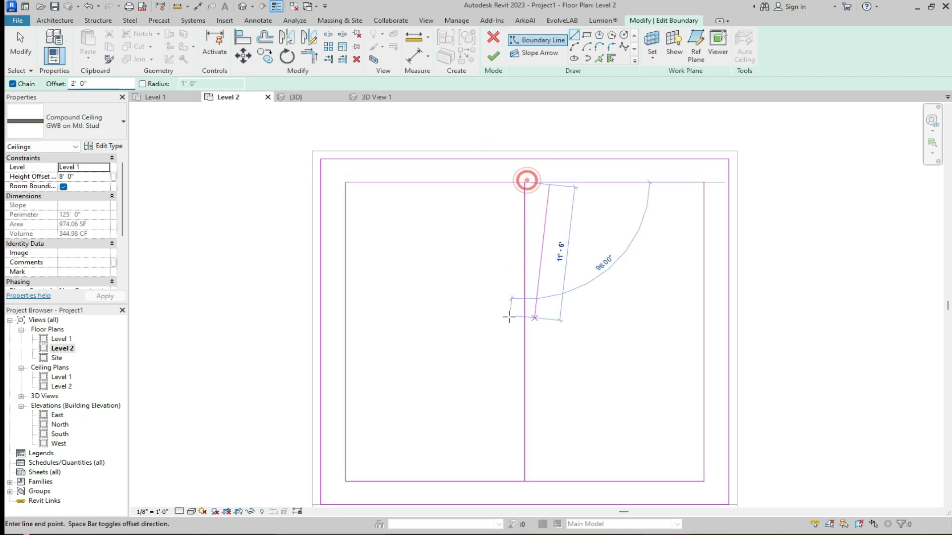
left_click(525, 482)
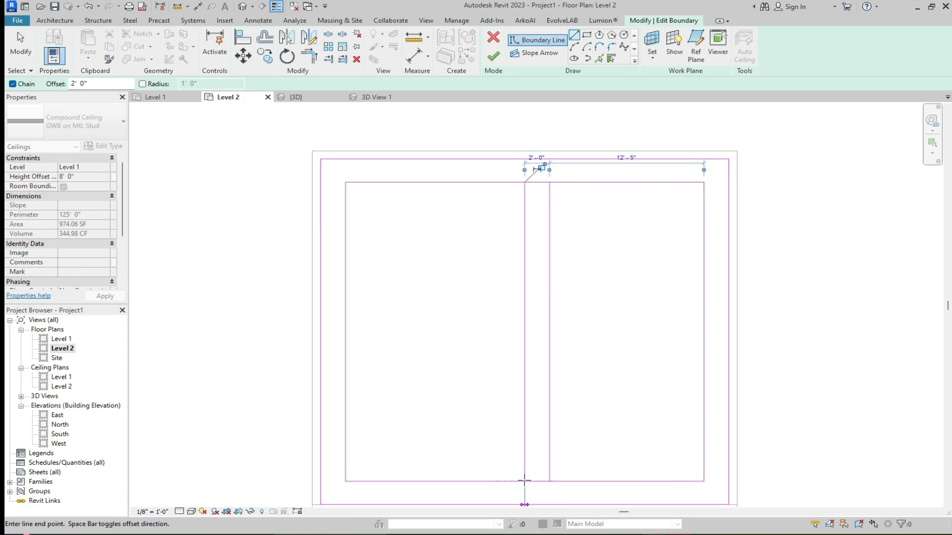
left_click(525, 182)
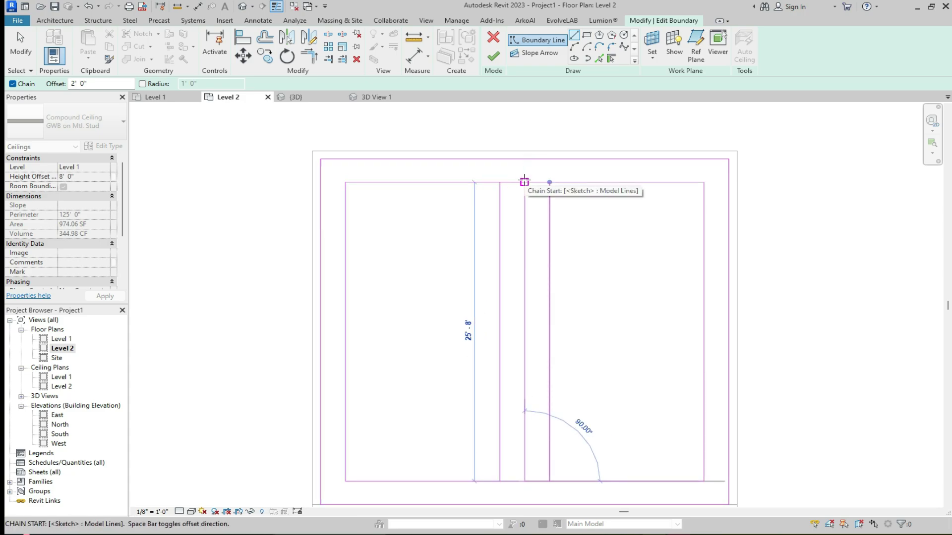
key("Escape")
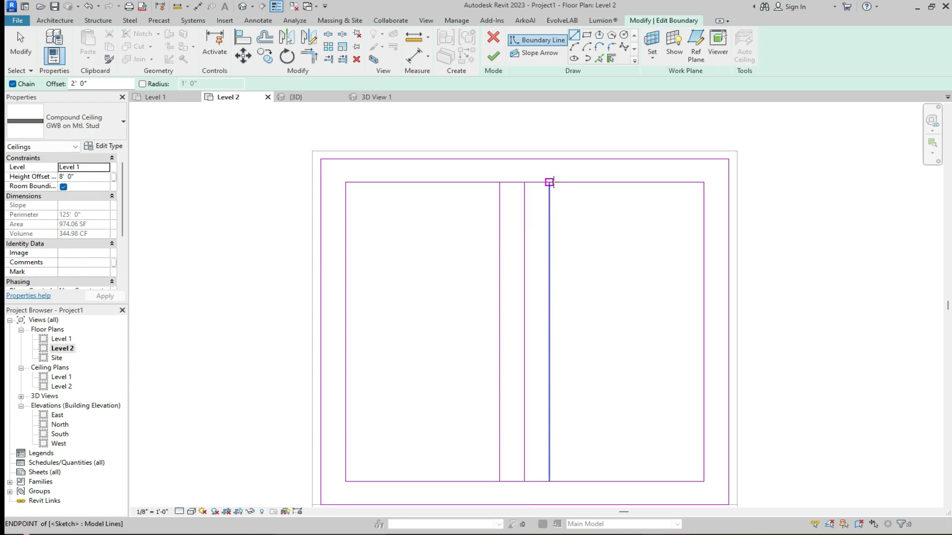
key("Escape")
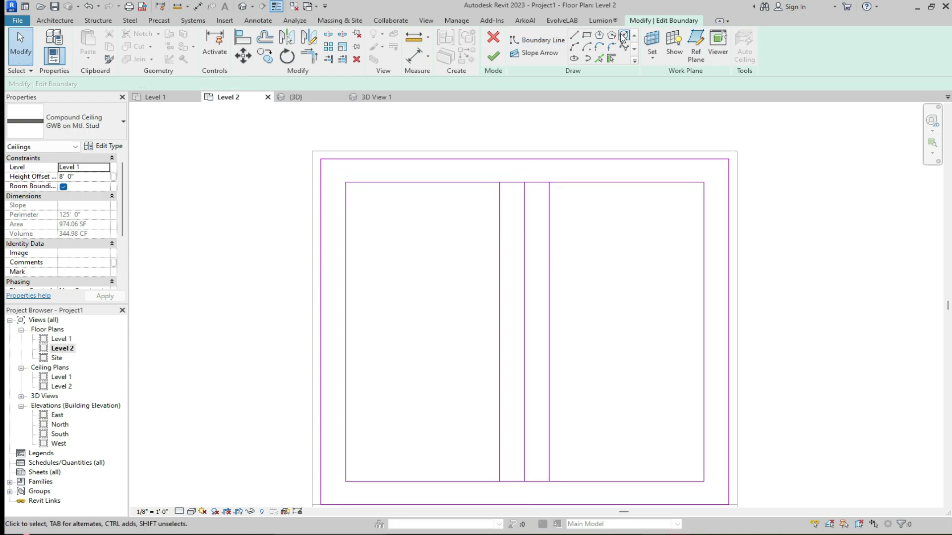
Step: Draw a horizontal line at mid-depth from the right edge to the left edge
left_click(578, 40)
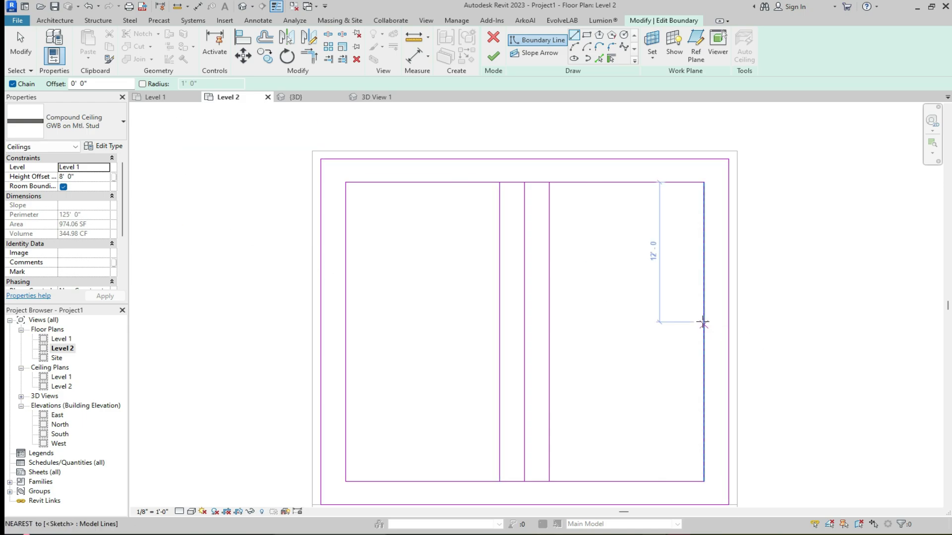
left_click(705, 332)
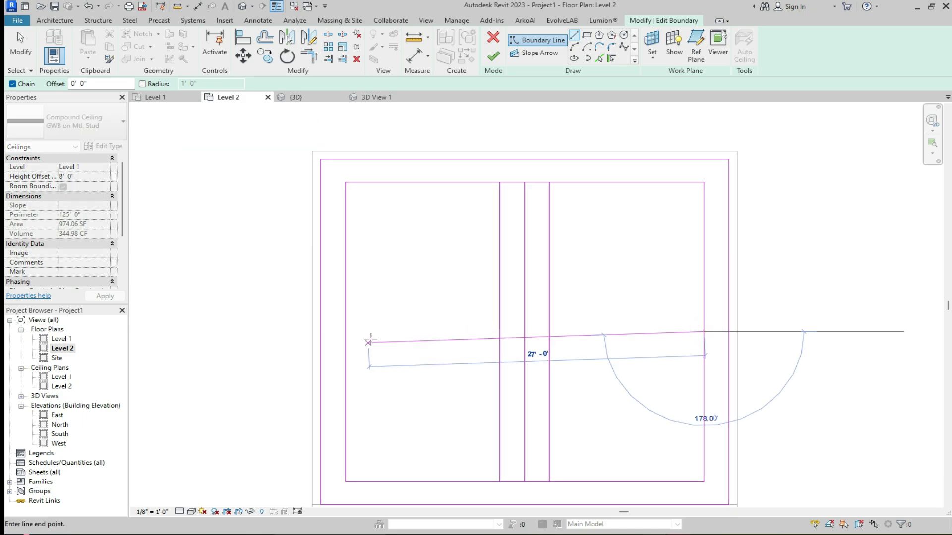
left_click(345, 331)
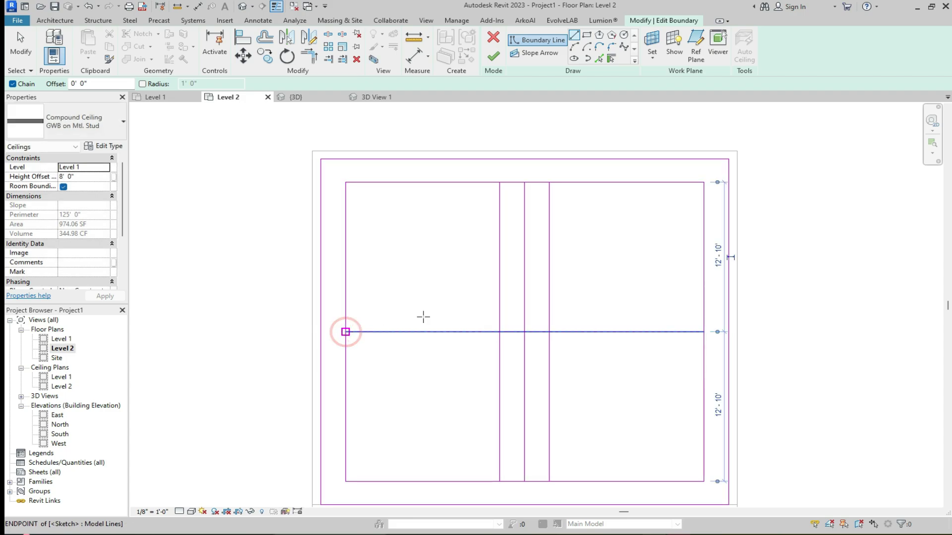
key("Escape")
scroll(521, 325, "up", 2)
scroll(525, 329, "up", 2)
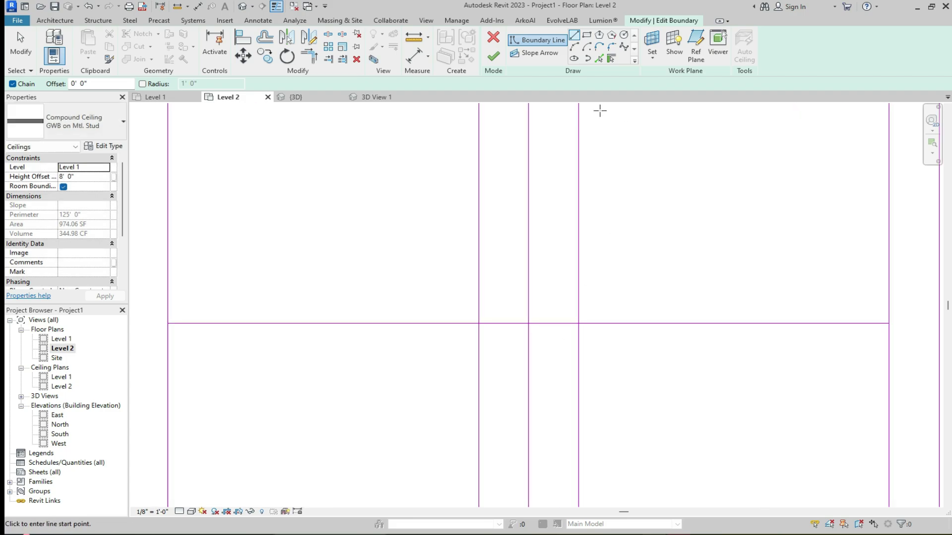
Step: Draw a 5'-0" radius circle centred on the lines' intersection
left_click(624, 36)
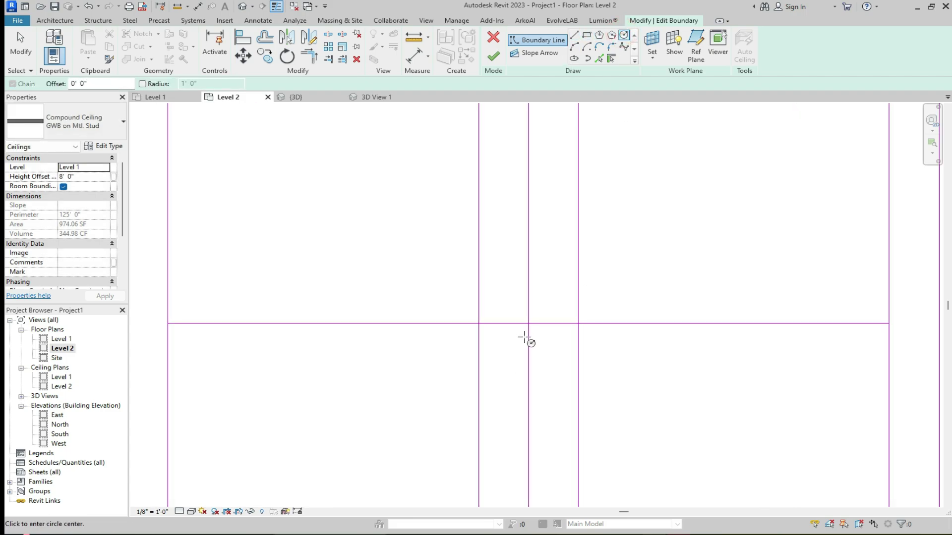
left_click(529, 323)
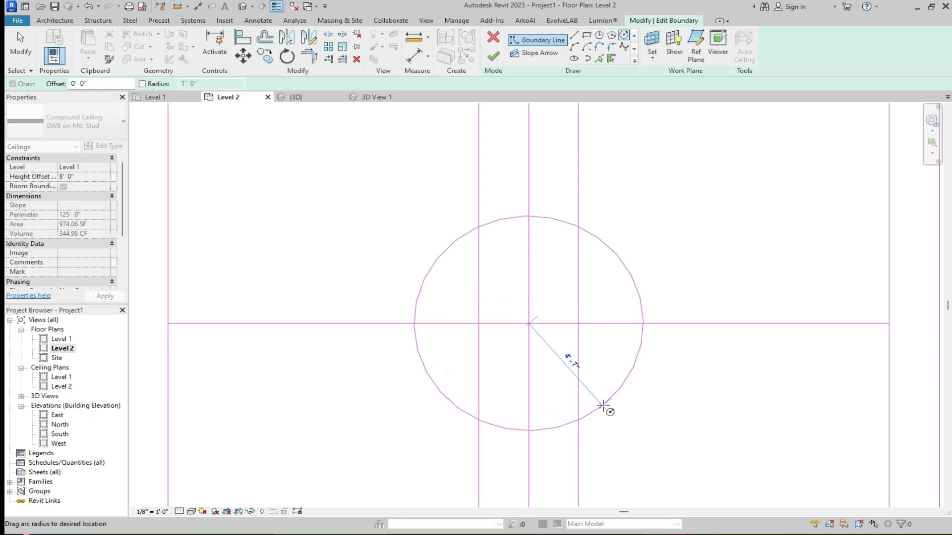
scroll(602, 406, "down", 1)
scroll(603, 409, "down", 2)
scroll(602, 413, "down", 1)
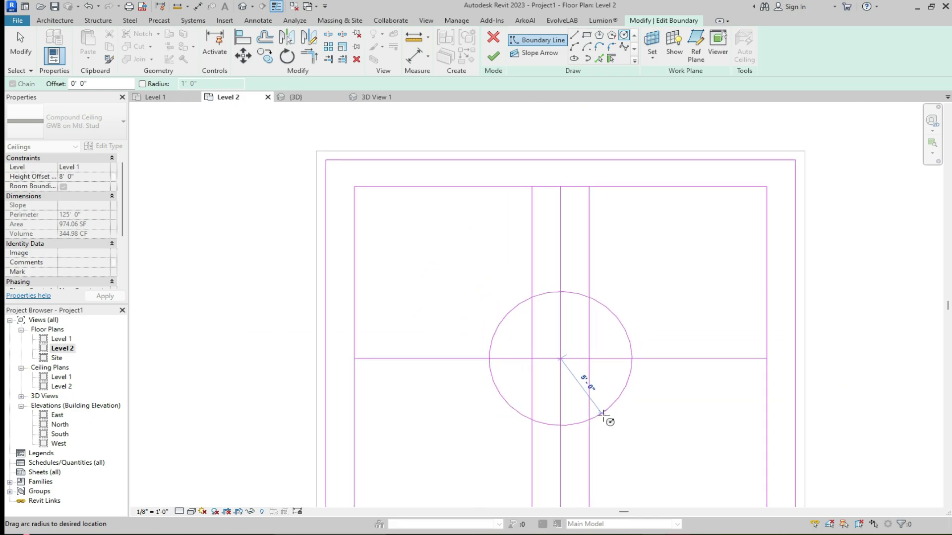
left_click(603, 414)
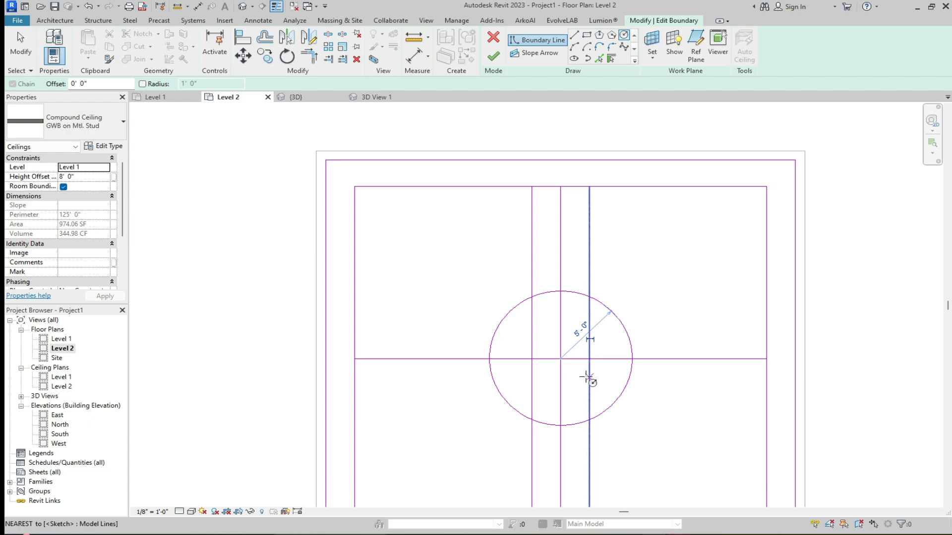
key("Escape")
Step: Delete the vertical and horizontal helper lines through the circle's centre
left_click(562, 258)
left_click(556, 278)
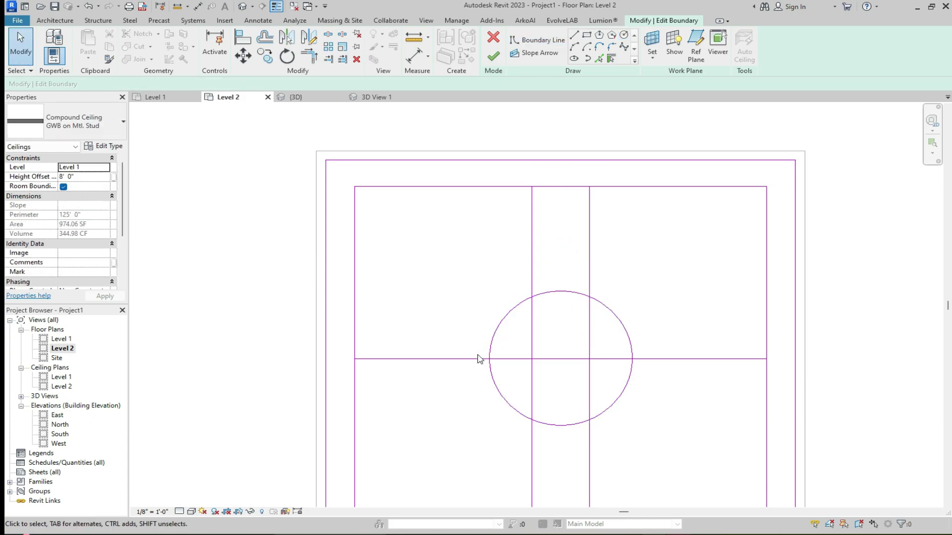
left_click(469, 359)
key("Delete")
scroll(546, 281, "down", 2)
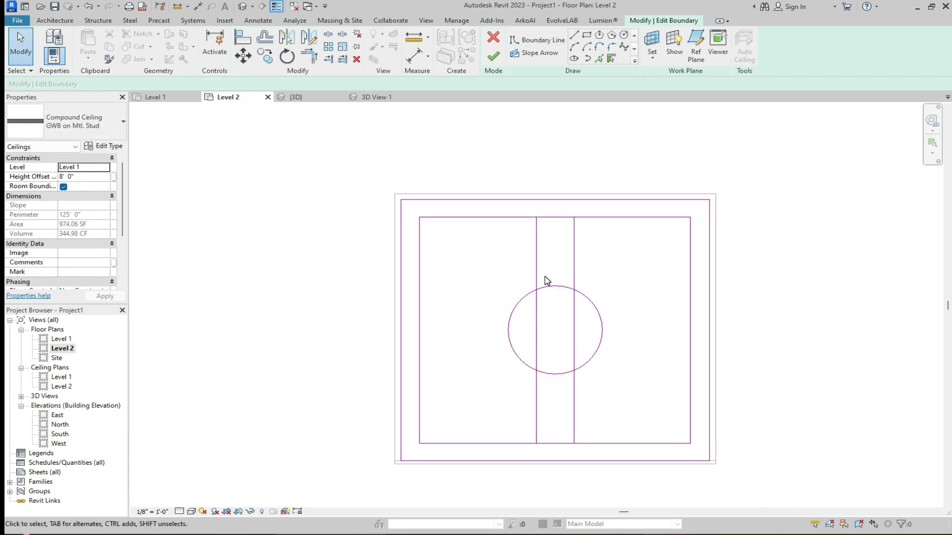
scroll(530, 336, "up", 1)
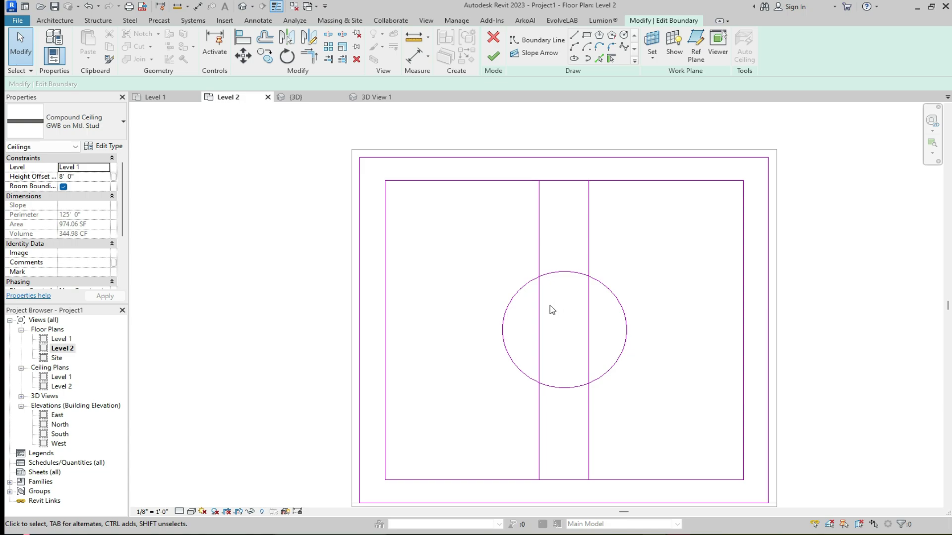
Step: Split both vertical lines at the circle centre and the top and bottom edges between them
key("t")
key("r")
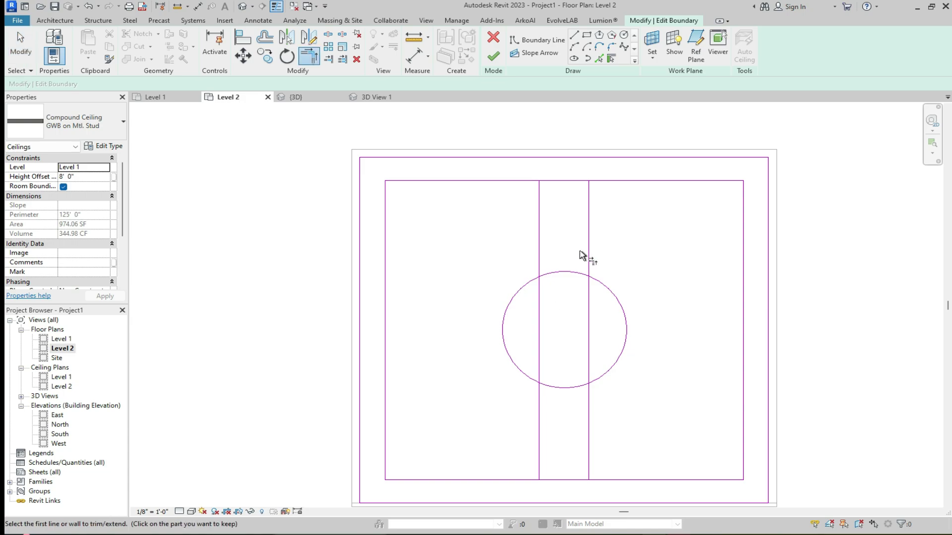
key("Escape")
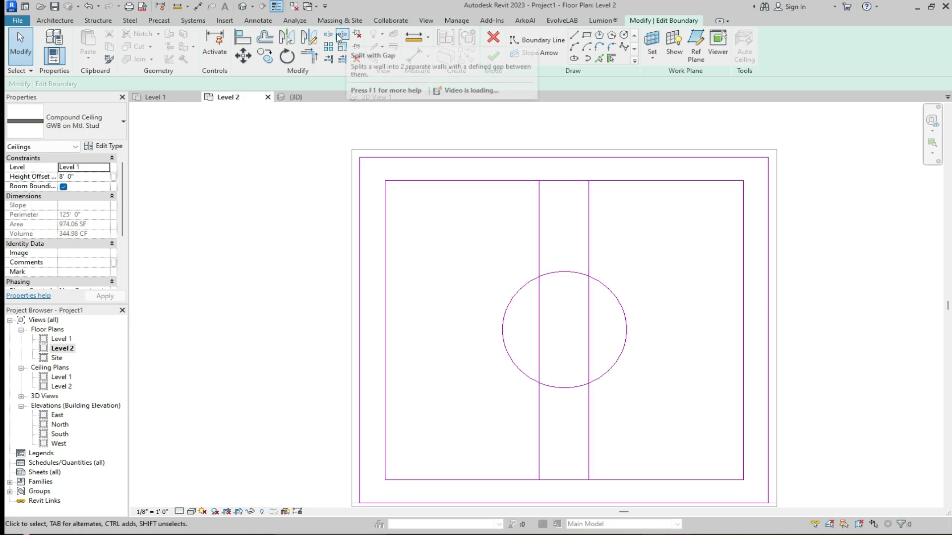
left_click(328, 34)
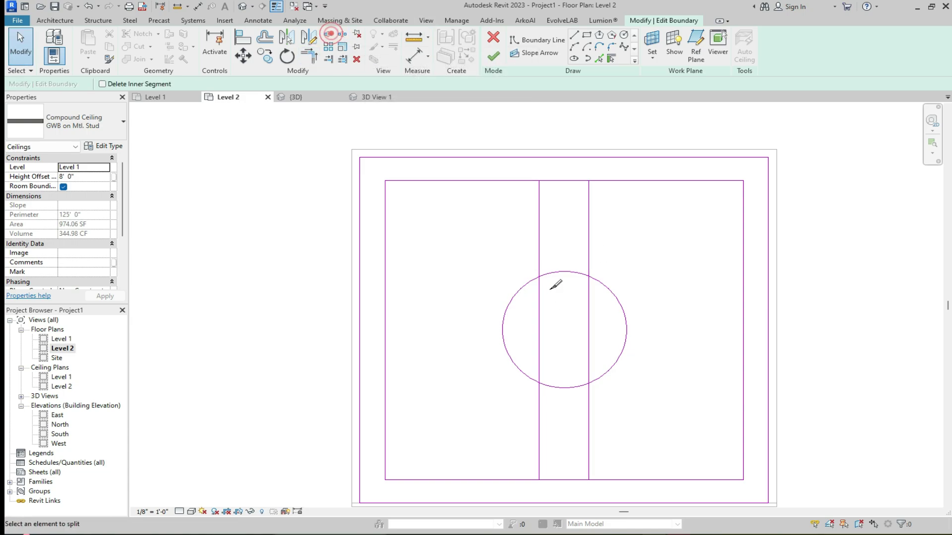
left_click(539, 334)
left_click(589, 320)
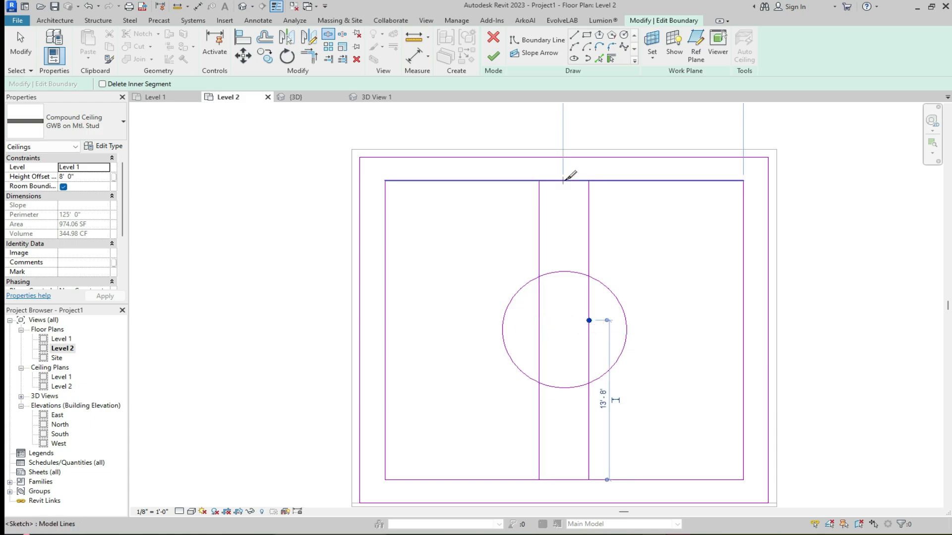
left_click(563, 180)
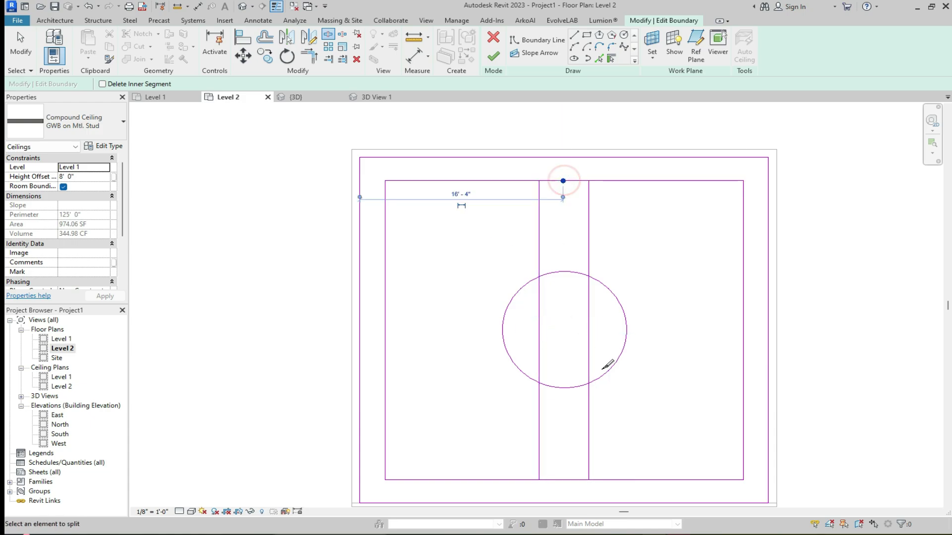
left_click(559, 479)
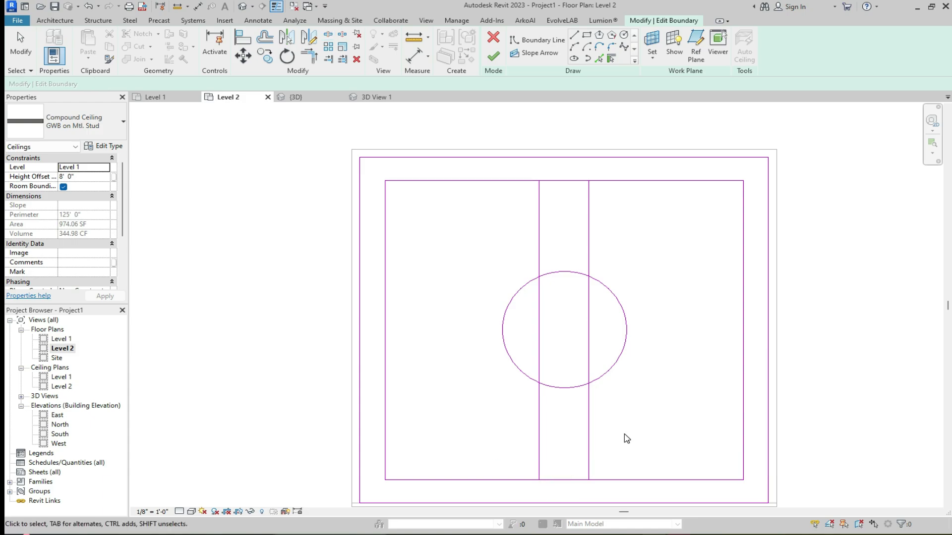
Step: Open the top and bottom edges by trimming their pieces into corners with the vertical lines
key("t")
key("r")
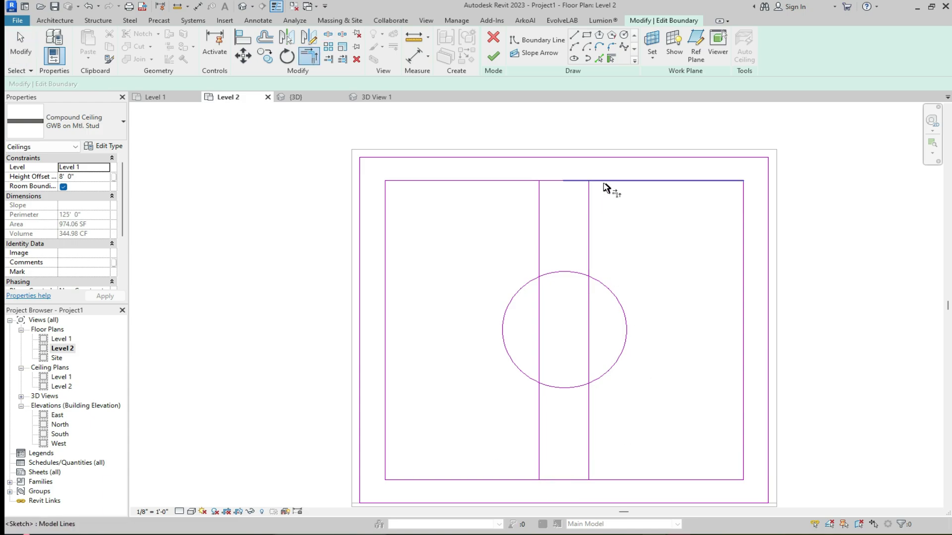
left_click(603, 181)
left_click(589, 202)
left_click(515, 181)
left_click(538, 204)
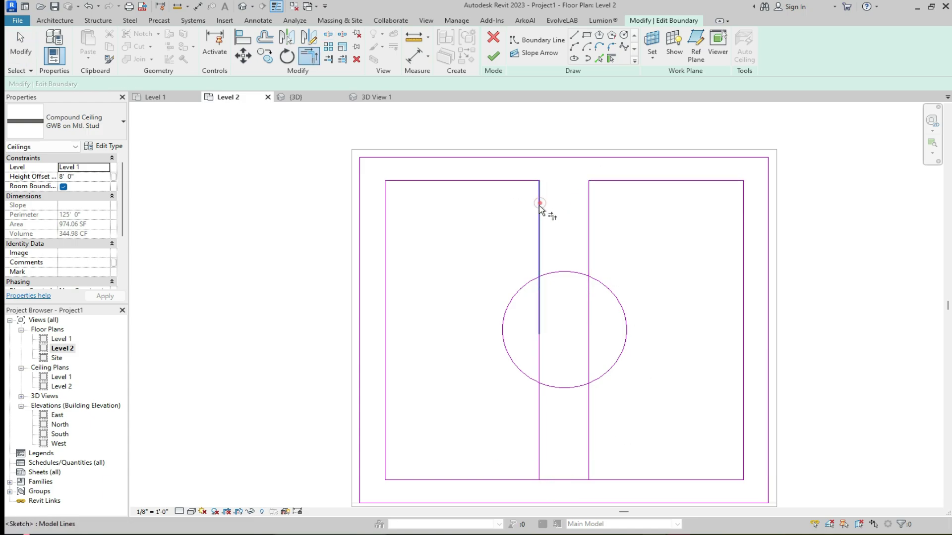
left_click(512, 480)
left_click(538, 460)
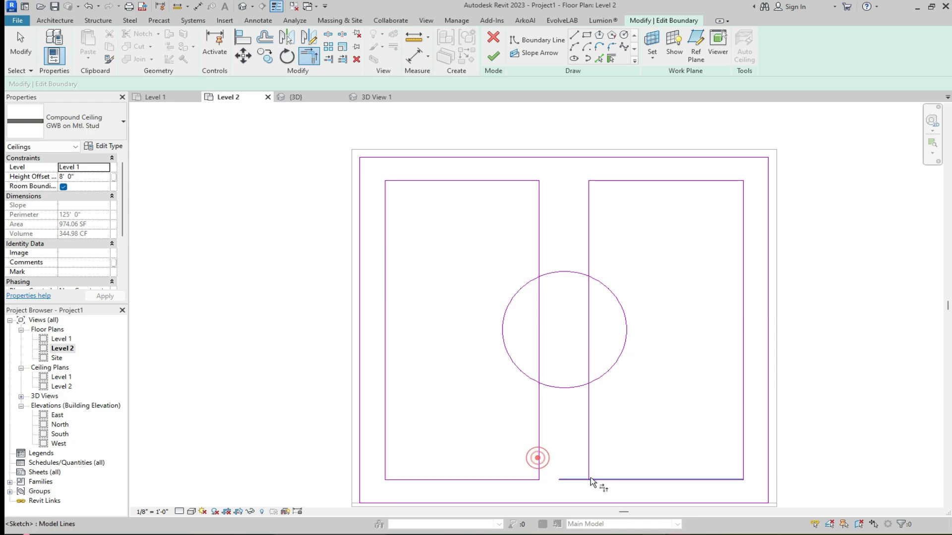
left_click(603, 480)
left_click(589, 459)
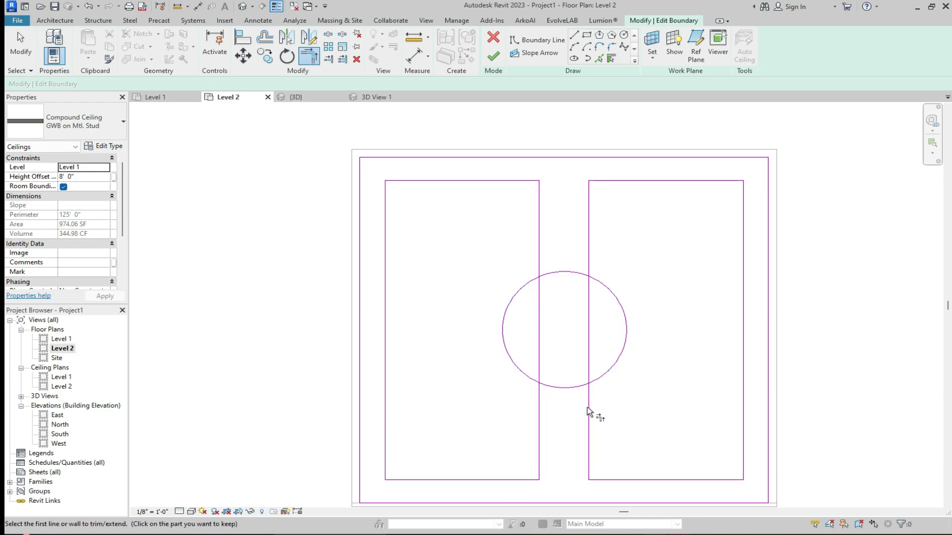
Step: Trim both vertical lines to the circle's lower edge, undoing a mistaken circle trim
left_click(529, 375)
left_click(537, 389)
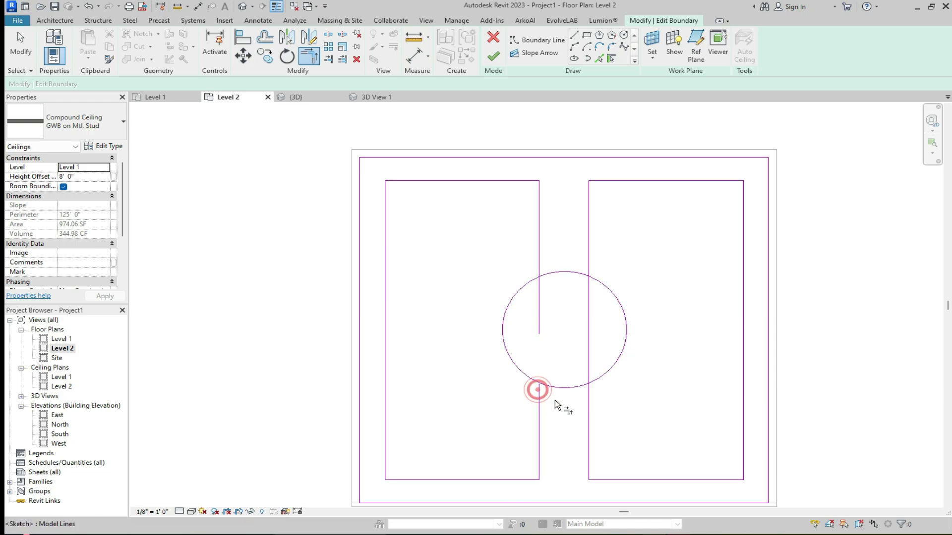
left_click(601, 378)
left_click(587, 401)
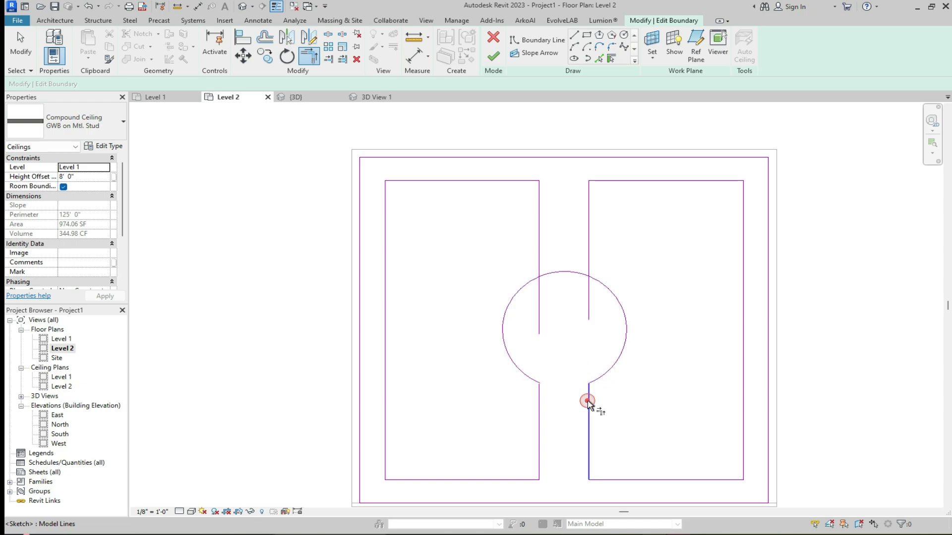
left_click(589, 258)
left_click(578, 276)
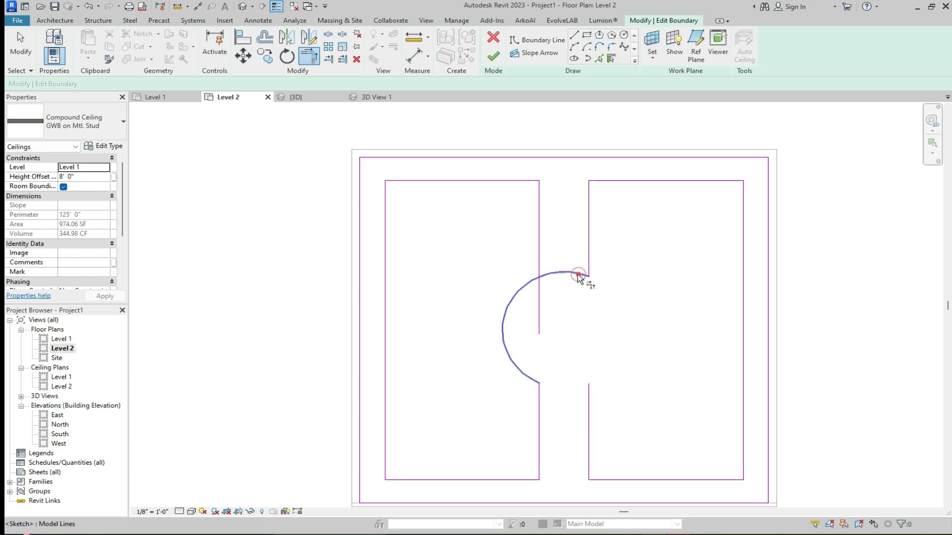
key("ctrl+z")
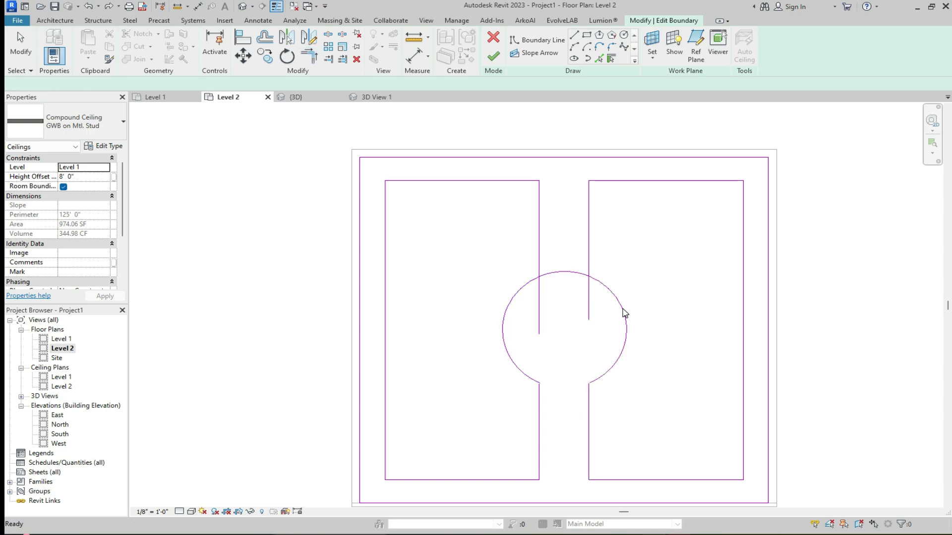
left_click(619, 301)
Step: Cancel the failed trim and split the circle at its top
left_click(590, 265)
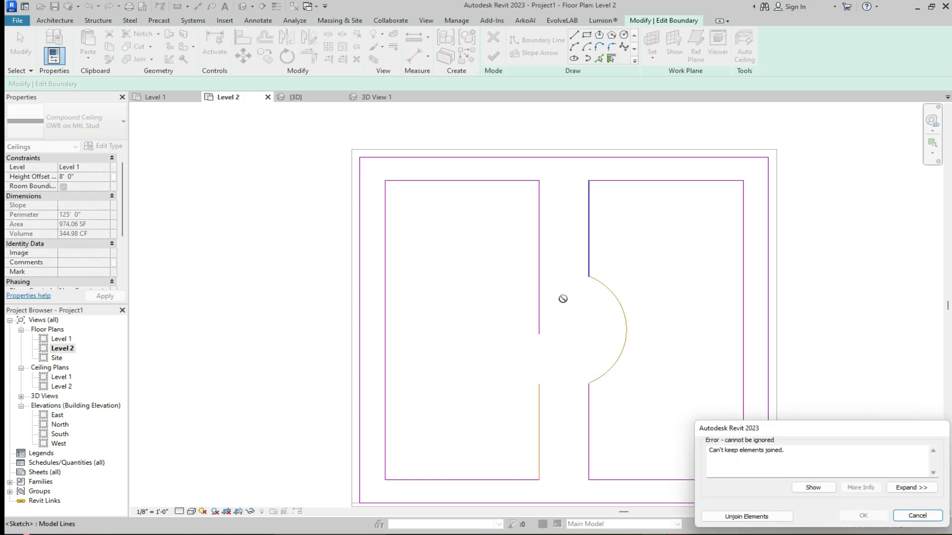
key("Escape")
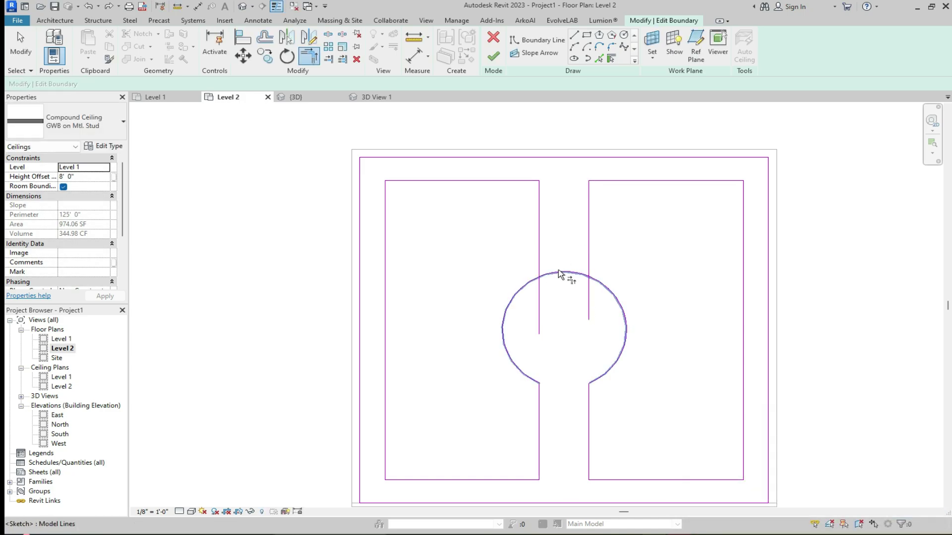
left_click(328, 35)
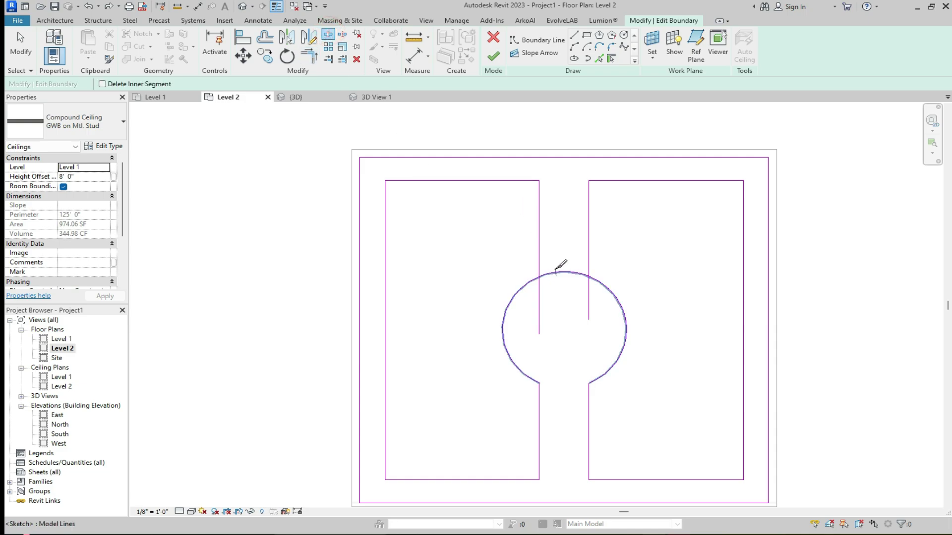
left_click(556, 272)
key("Escape")
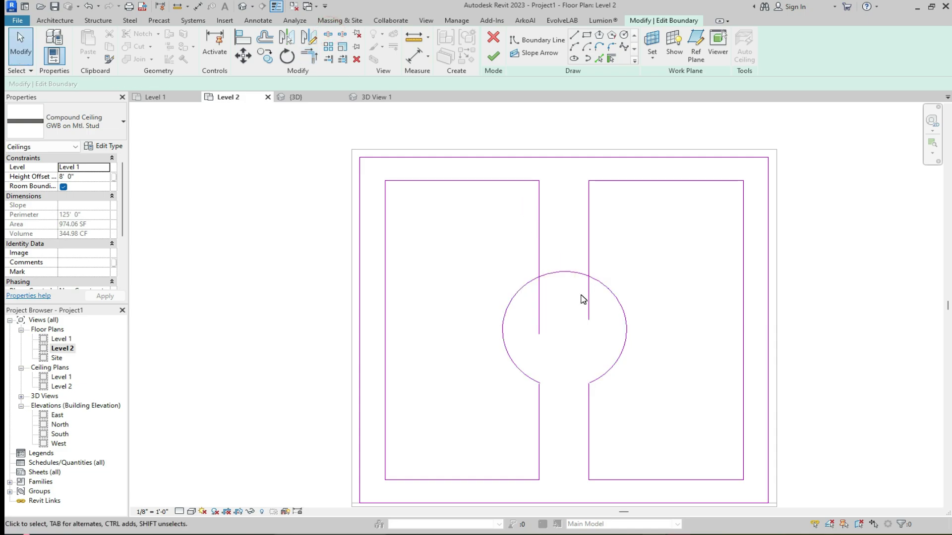
Step: Trim the upper left and right lines to meet the circle, removing the inner arcs
key("t")
key("r")
left_click(521, 286)
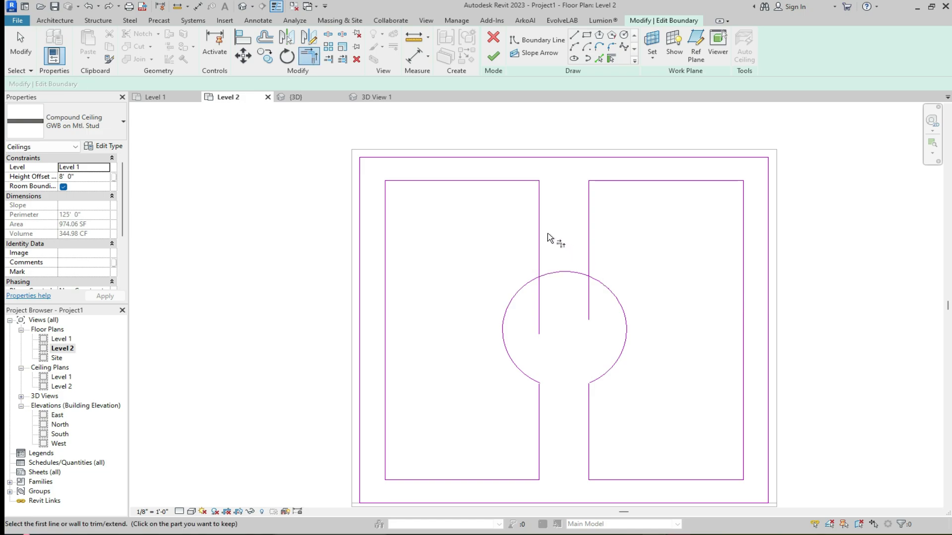
left_click(539, 228)
left_click(532, 282)
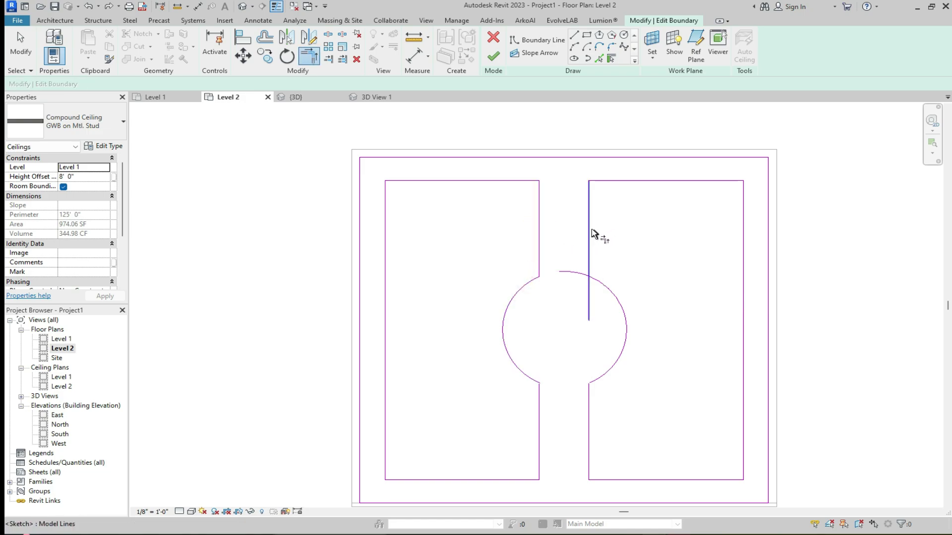
left_click(590, 228)
left_click(605, 283)
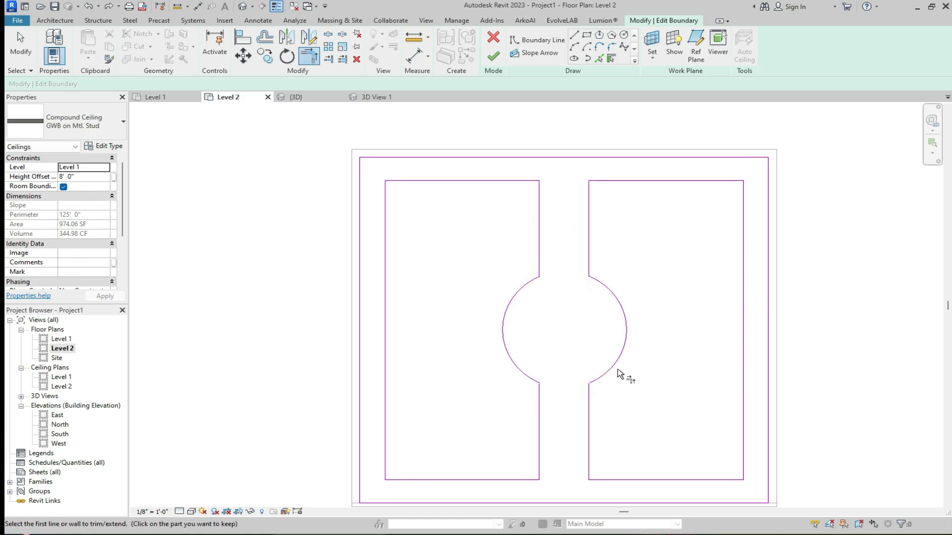
scroll(560, 337, "down", 1)
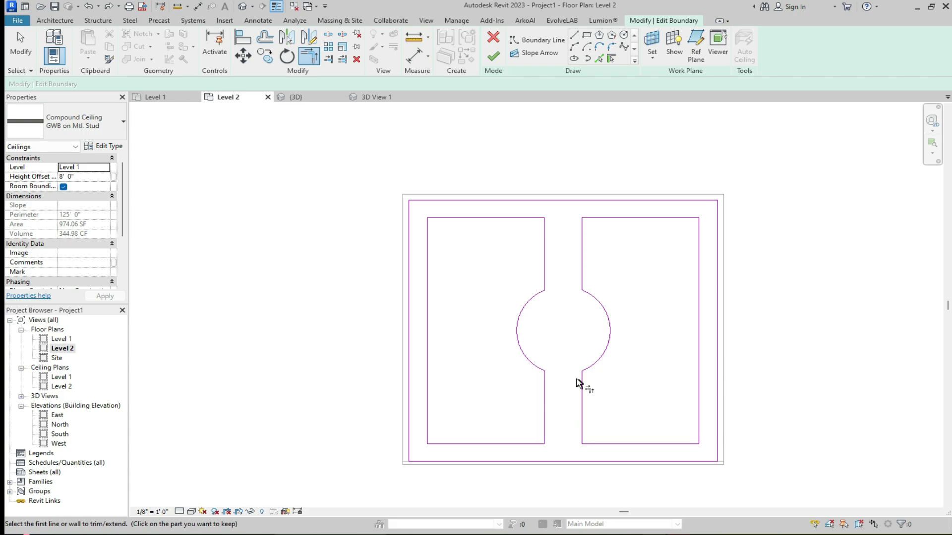
key("Escape")
key("Escape")
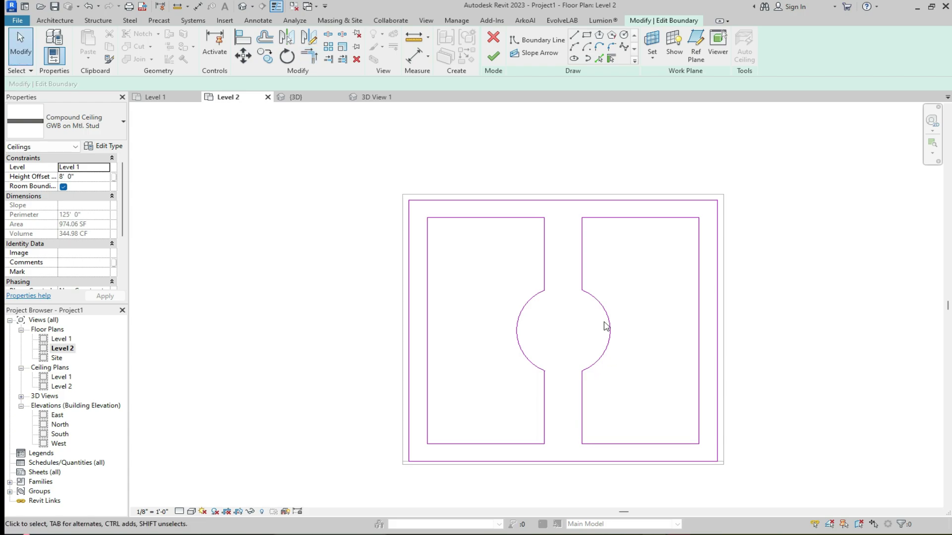
scroll(620, 297, "up", 1)
scroll(630, 276, "down", 2)
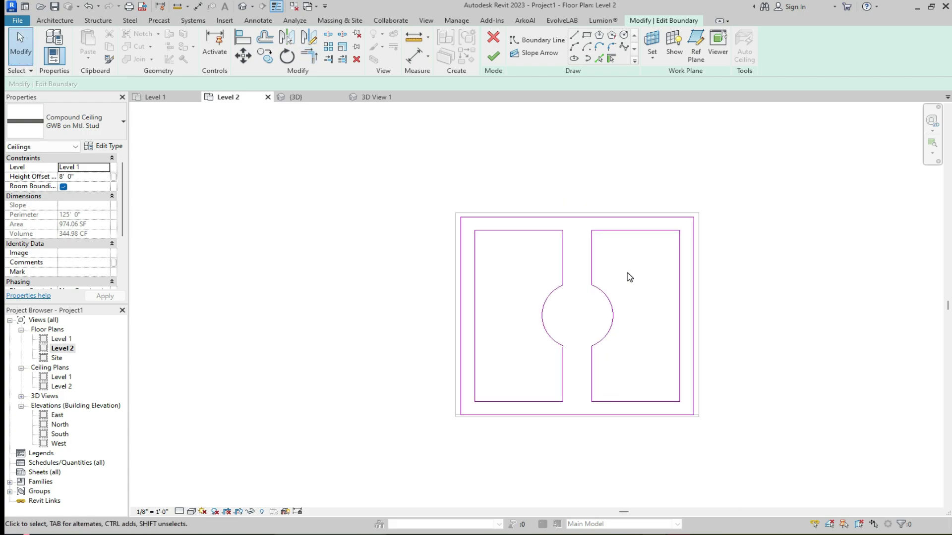
Step: Finish the keyhole ceiling sketch and orbit the {3D} view to see it from below
left_click(498, 63)
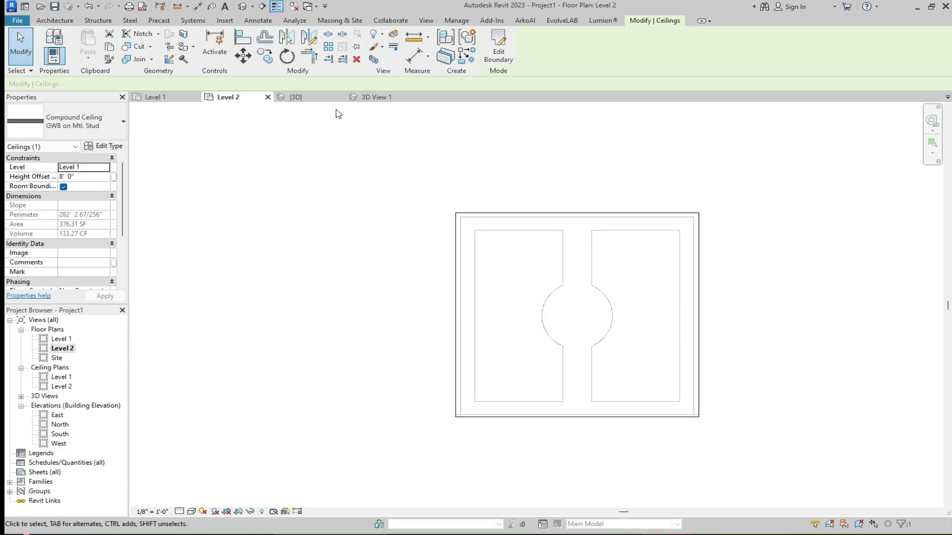
left_click(296, 97)
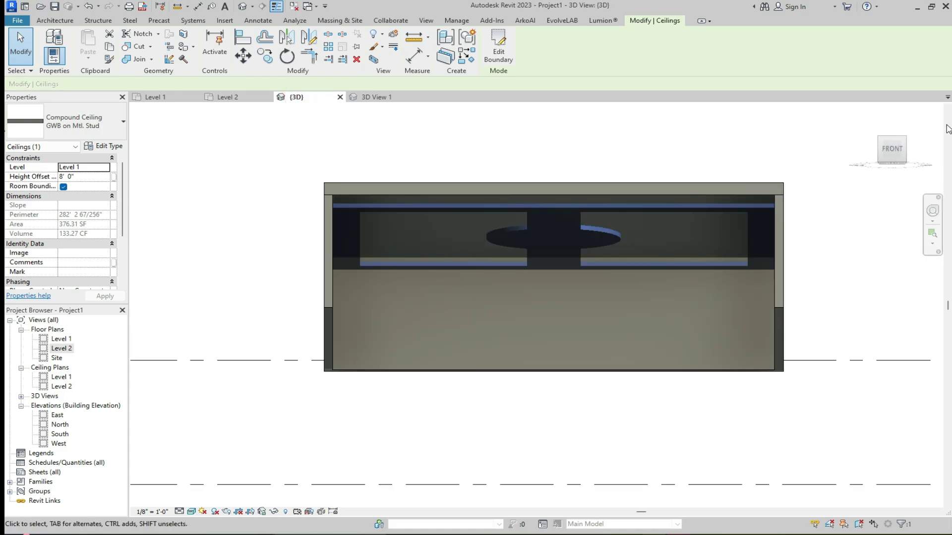
left_click_drag(895, 140, 903, 128)
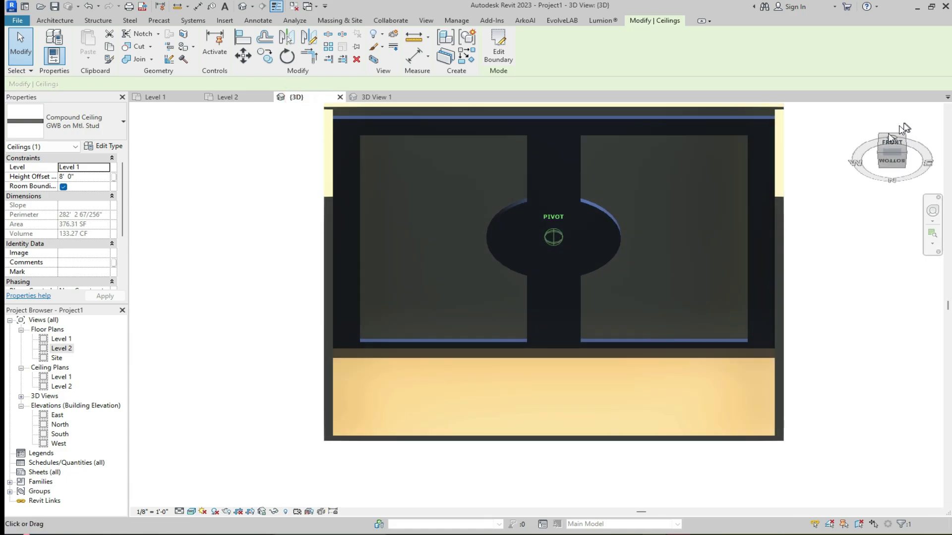
key("Escape")
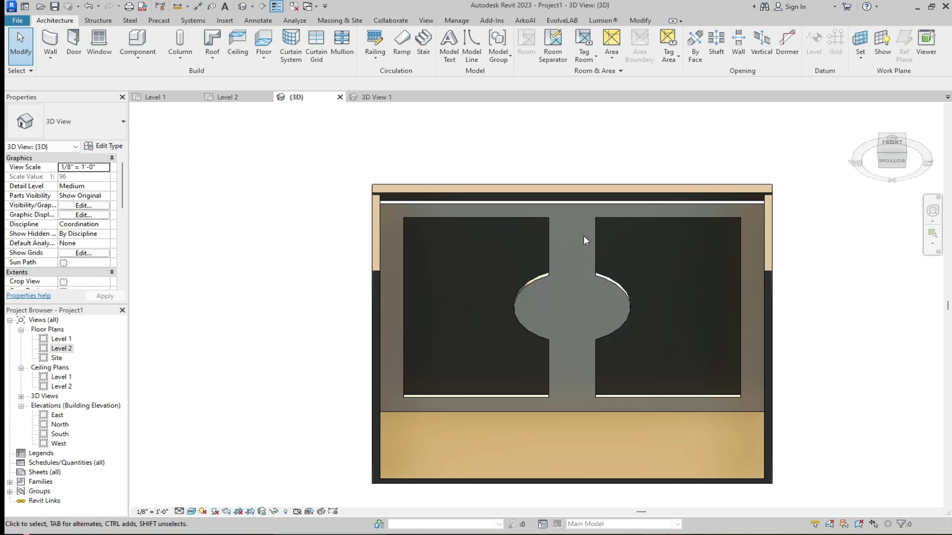
left_click(377, 97)
Step: Place a new camera on Level 1, eye below the room and target inside it
scroll(490, 278, "down", 2)
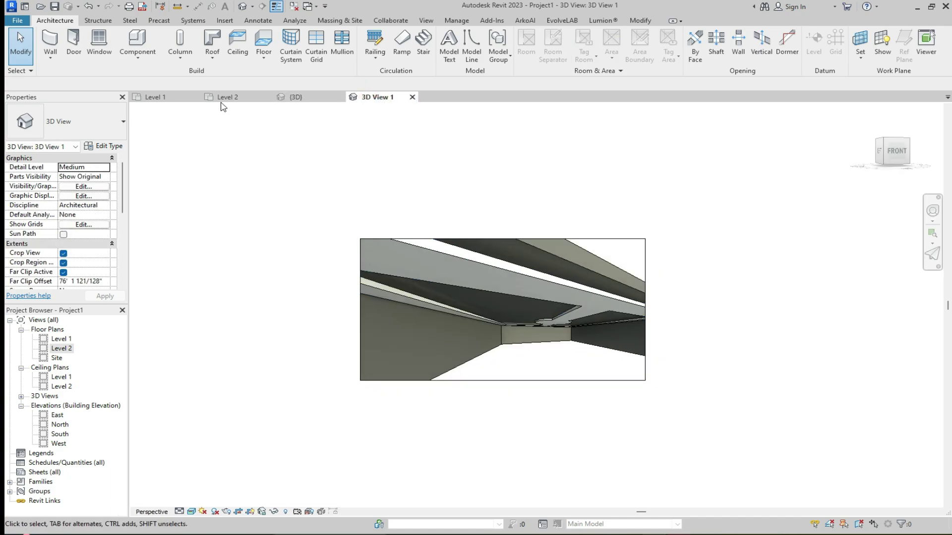
left_click(171, 98)
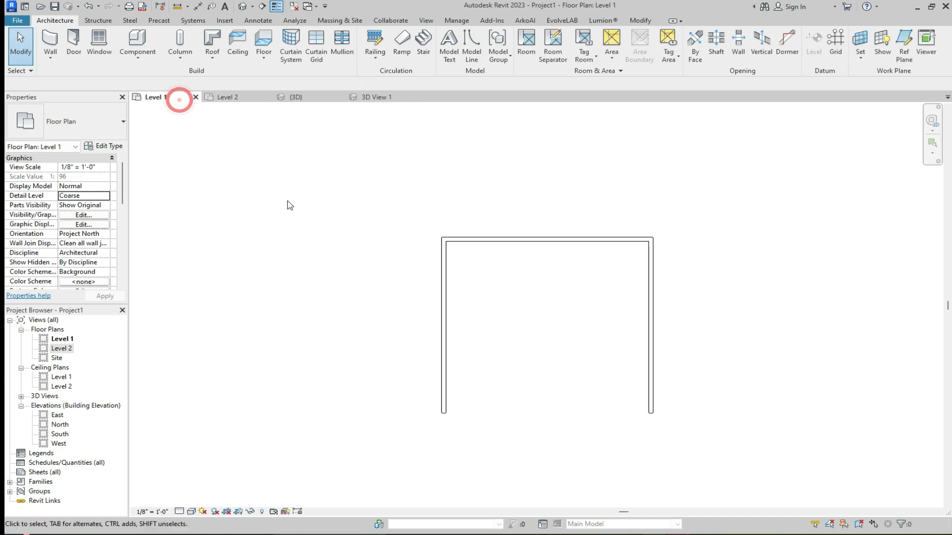
left_click(252, 7)
left_click(265, 29)
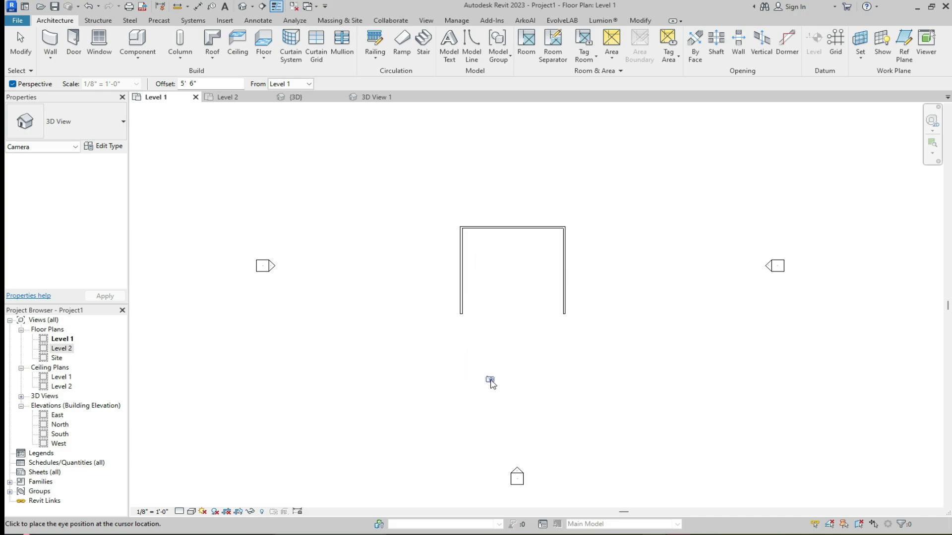
left_click(511, 456)
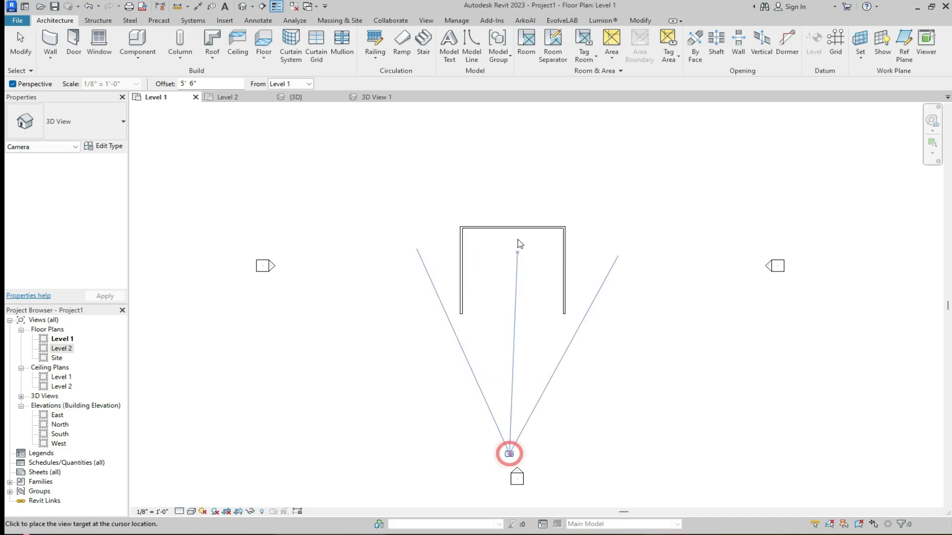
left_click(516, 178)
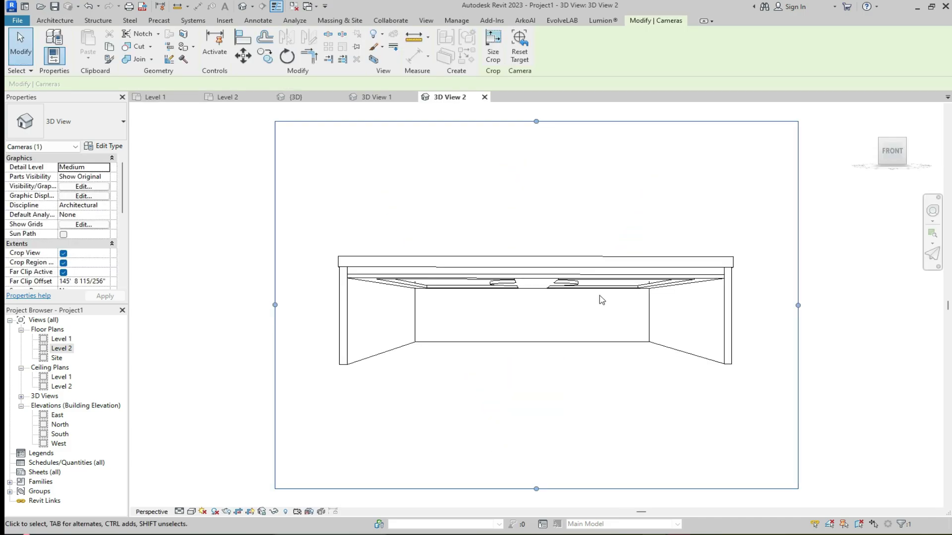
left_click_drag(898, 152, 899, 150)
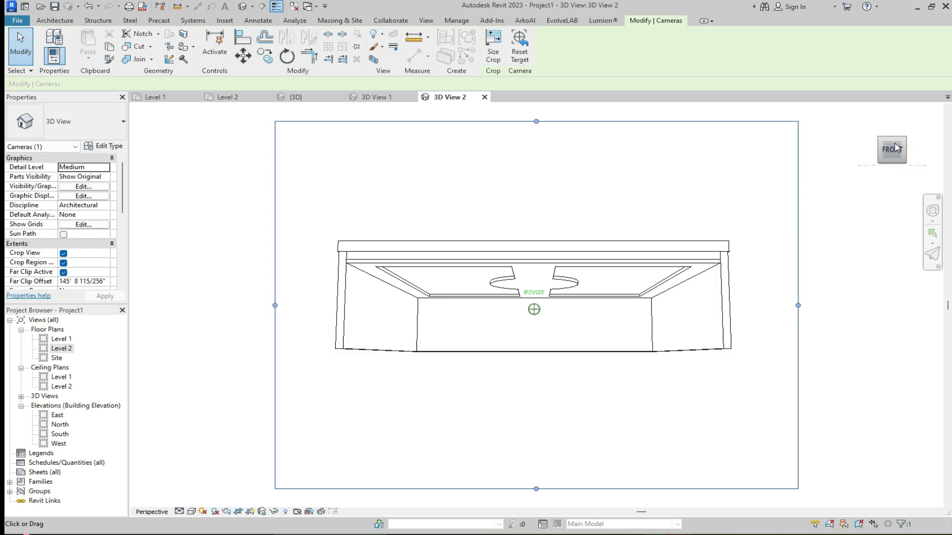
Step: Set the camera view's visual style to Shaded and tilt it up toward the ceiling
left_click(192, 511)
left_click(213, 497)
scroll(511, 304, "up", 3)
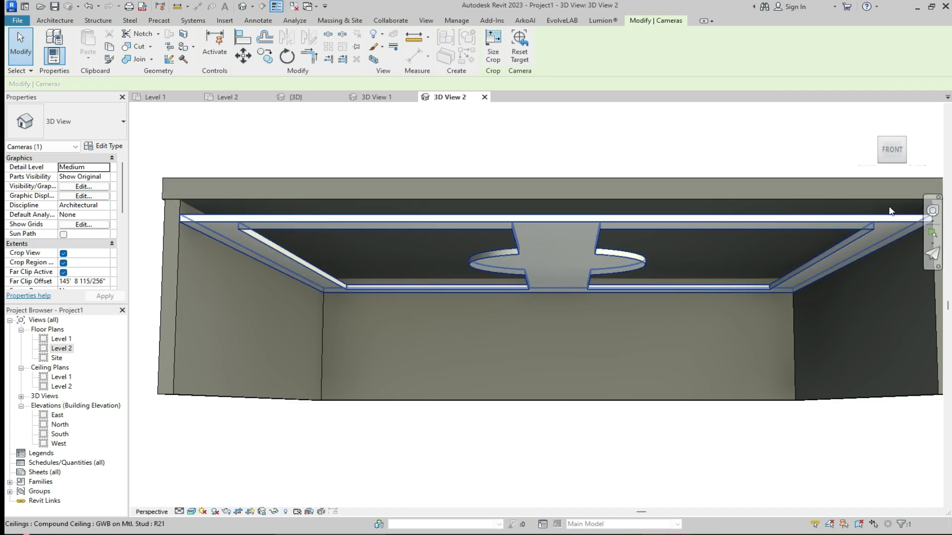
scroll(487, 285, "down", 2)
scroll(513, 248, "up", 2)
scroll(513, 248, "down", 1)
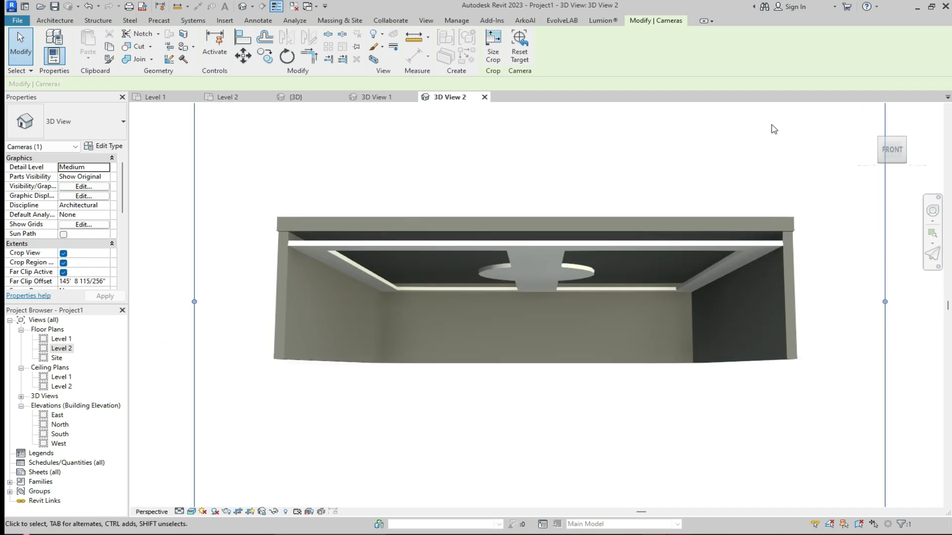
left_click(891, 155)
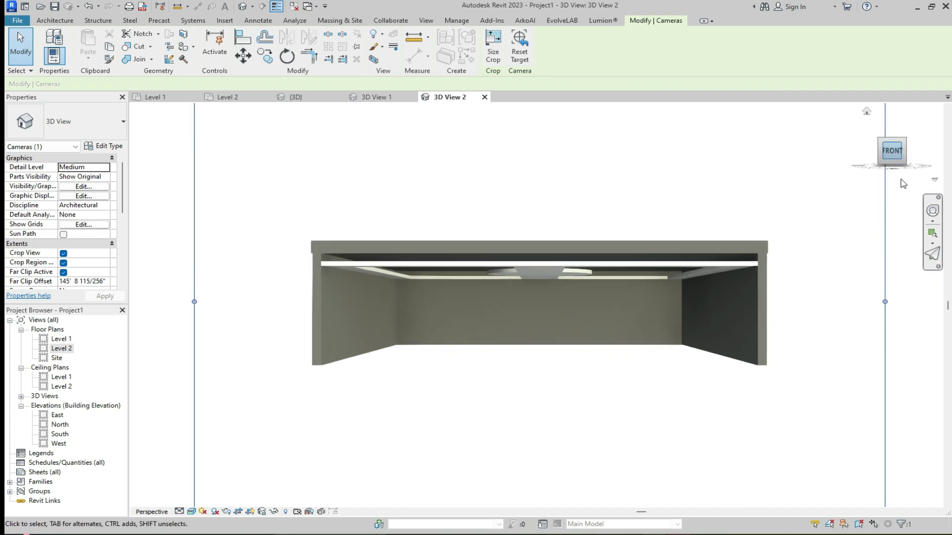
left_click(891, 174)
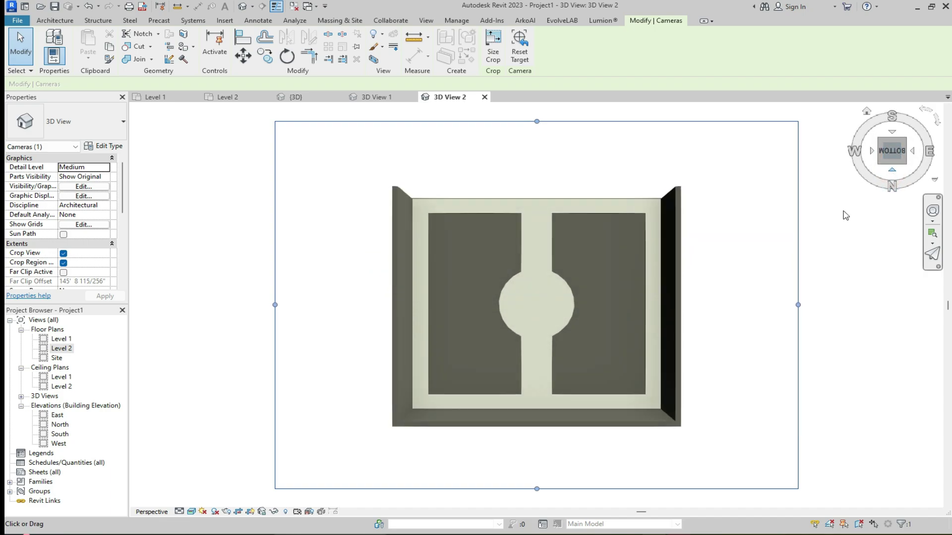
scroll(510, 198, "up", 3)
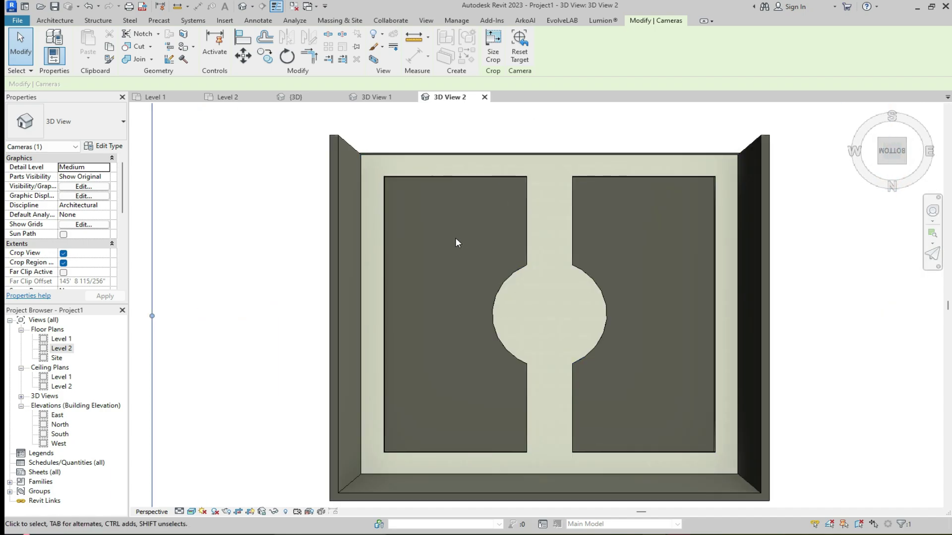
Step: Reopen the ceiling boundary and draw a centre-ends arc rounding the top-left corner
double_click(527, 224)
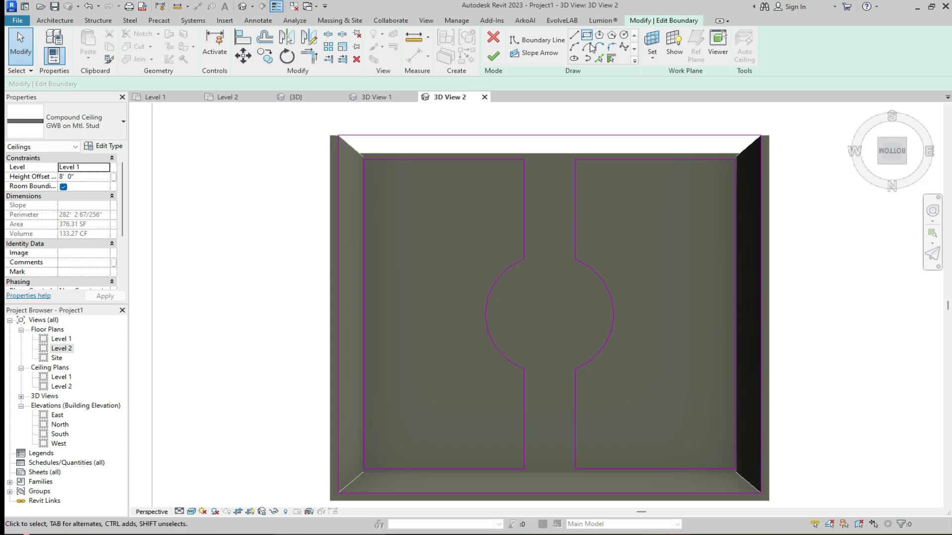
left_click(574, 47)
left_click(404, 158)
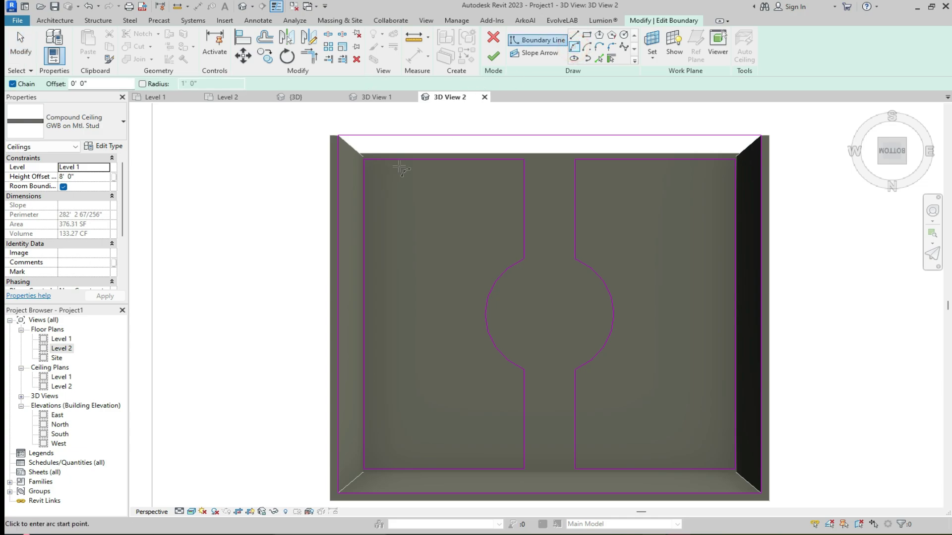
left_click(503, 160)
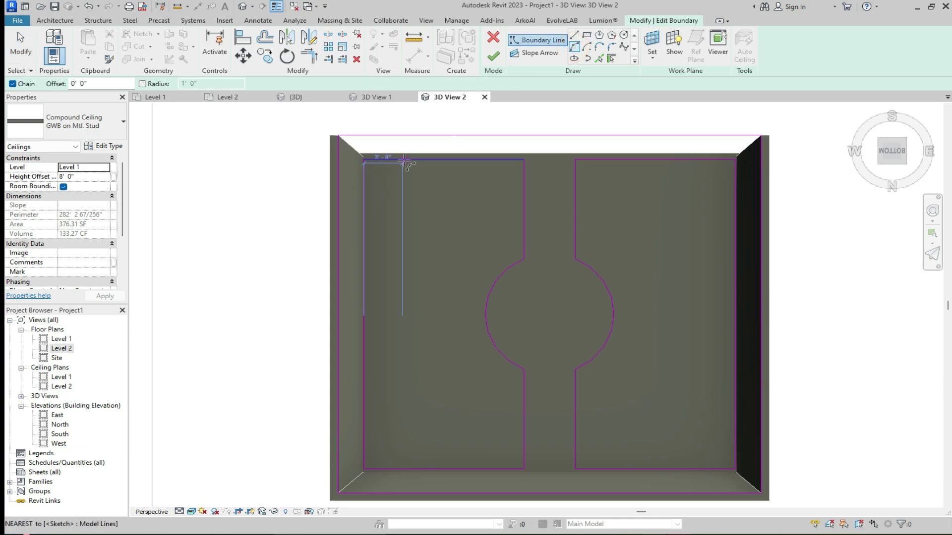
left_click(364, 202)
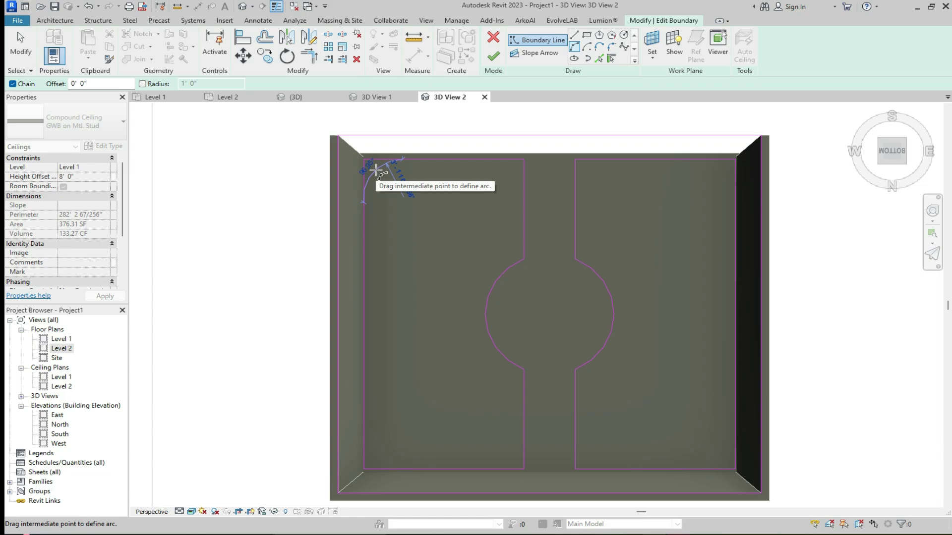
left_click(377, 171)
key("Escape")
key("Escape")
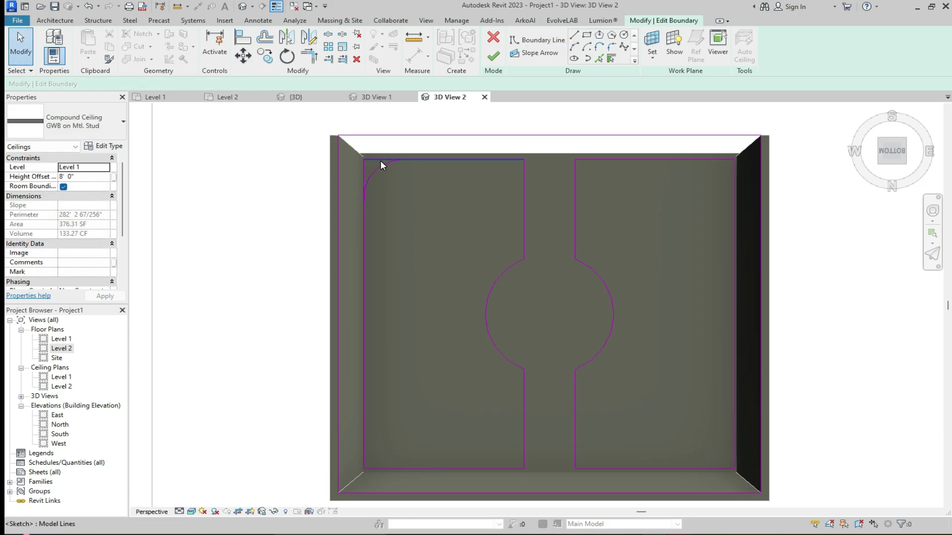
Step: Select the new corner arc and the left boundary line to check how they meet
left_click(380, 168)
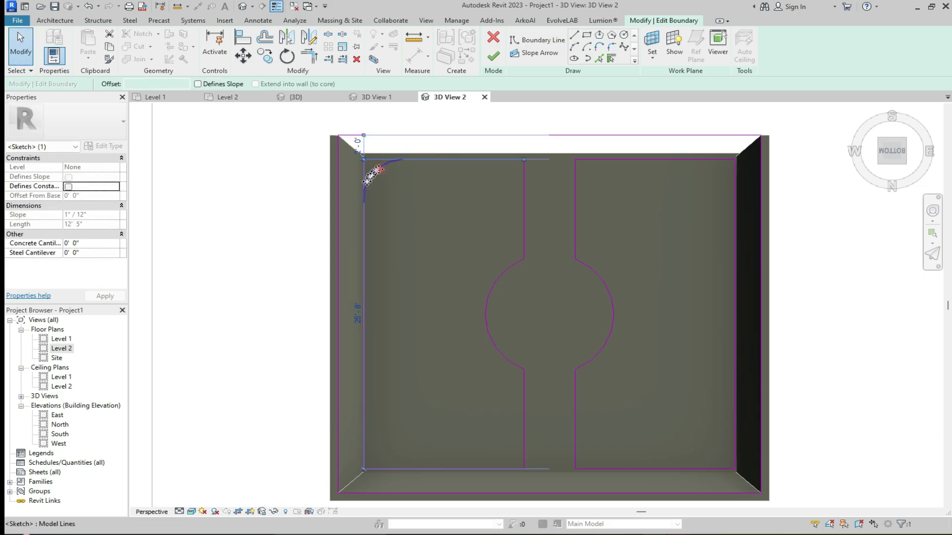
left_click(364, 222)
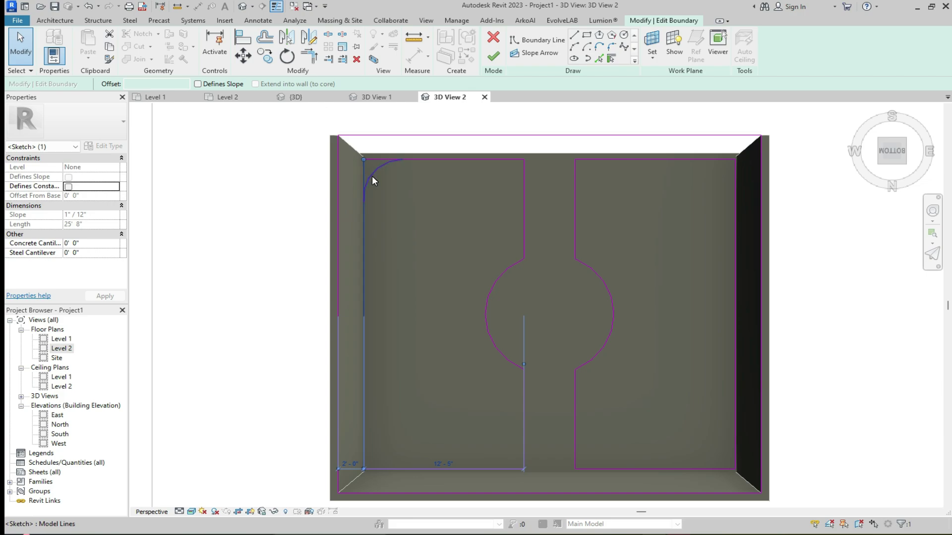
left_click(372, 177)
scroll(408, 159, "up", 3)
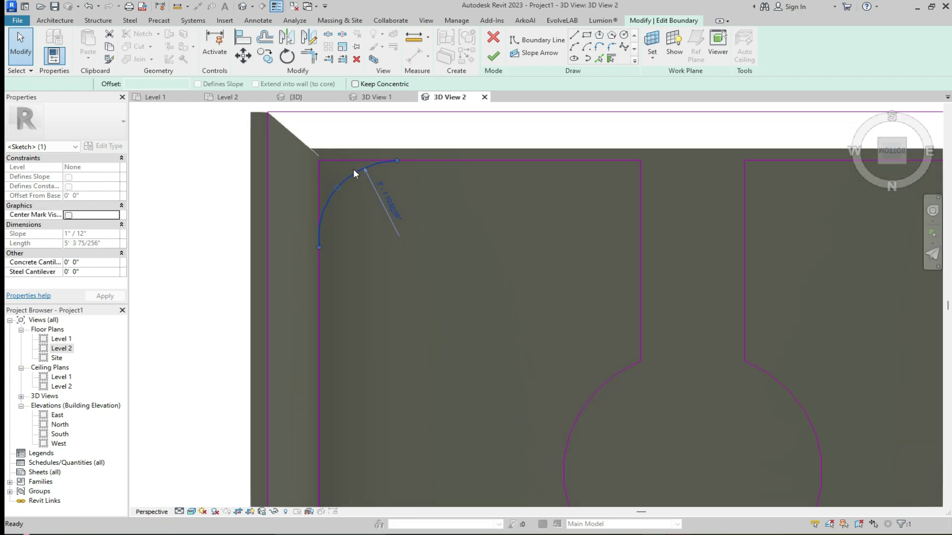
key("Escape")
scroll(356, 171, "up", 2)
scroll(381, 164, "up", 2)
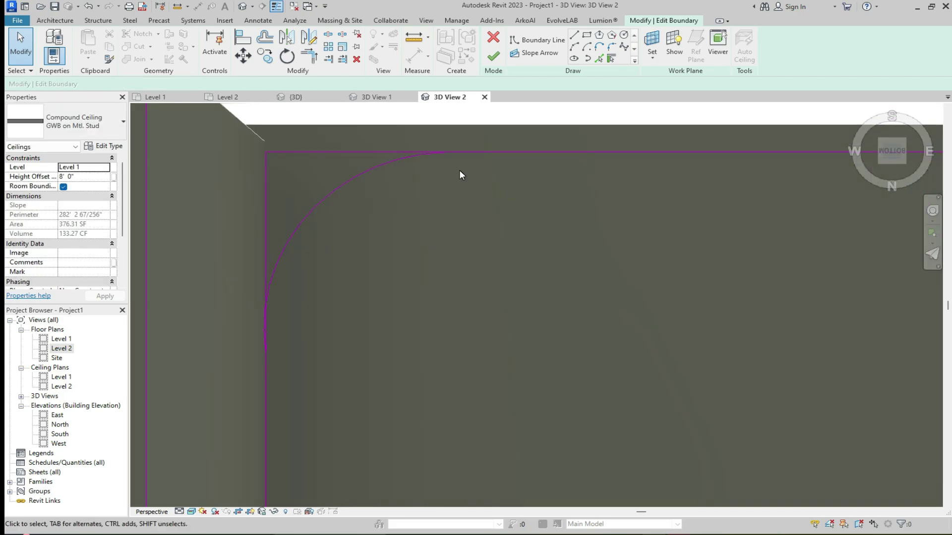
Step: Trim the corner arc cleanly against the top and left boundary lines with TR
key("t")
key("r")
left_click(467, 152)
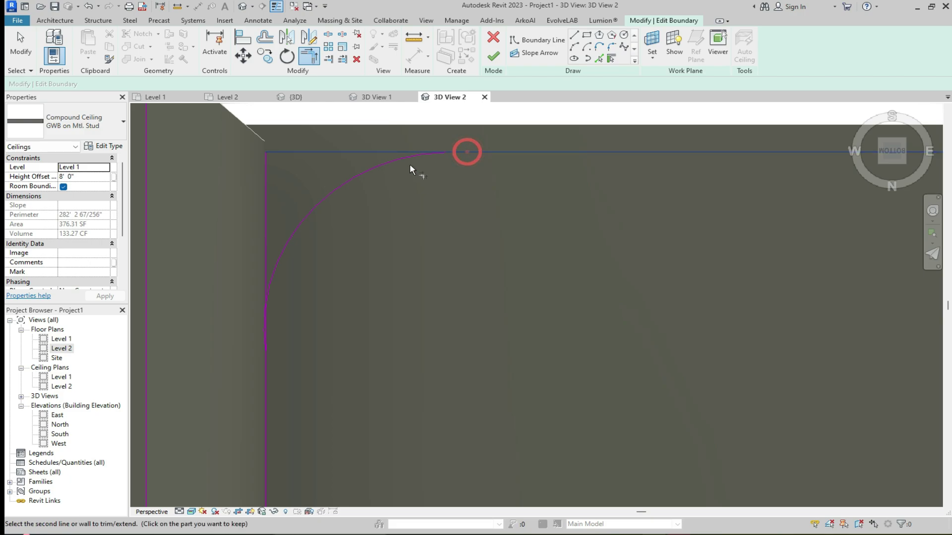
left_click(392, 162)
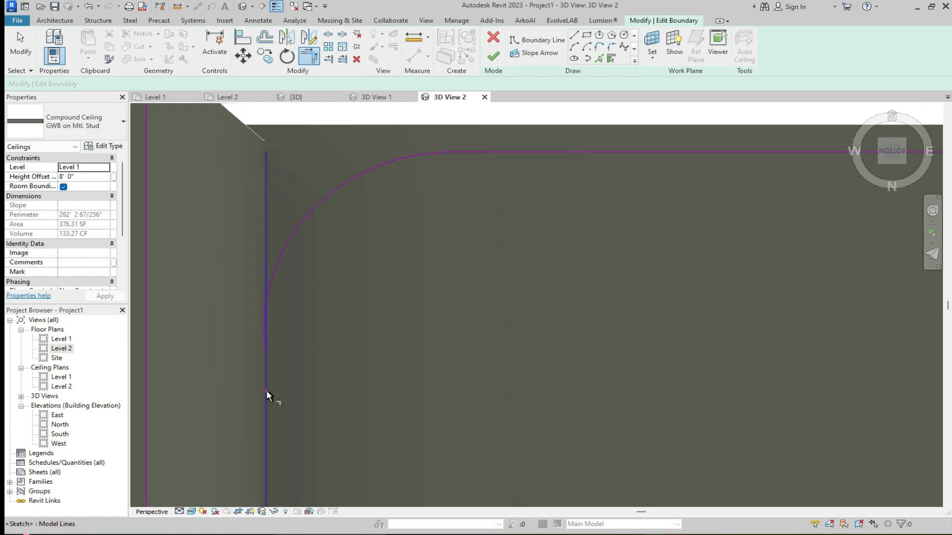
left_click(266, 390)
left_click(280, 267)
scroll(314, 267, "down", 3)
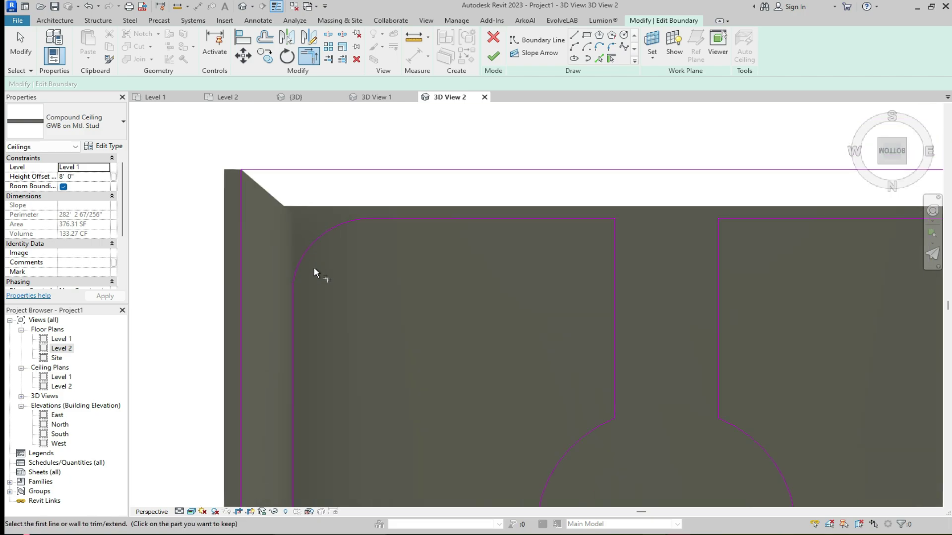
scroll(315, 248, "down", 3)
scroll(380, 284, "down", 2)
key("Escape")
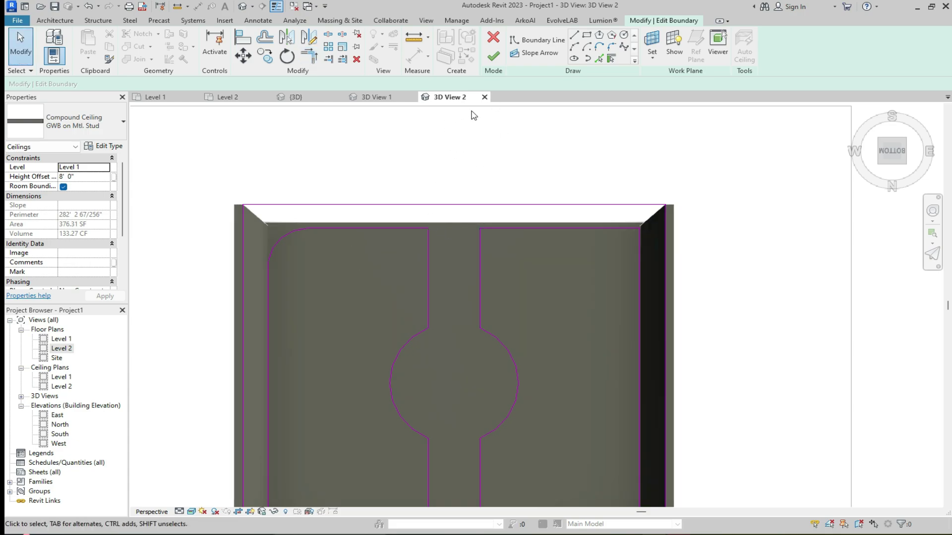
Step: Finish the ceiling boundary edit and deselect the completed compound ceiling
left_click(493, 57)
scroll(351, 219, "down", 3)
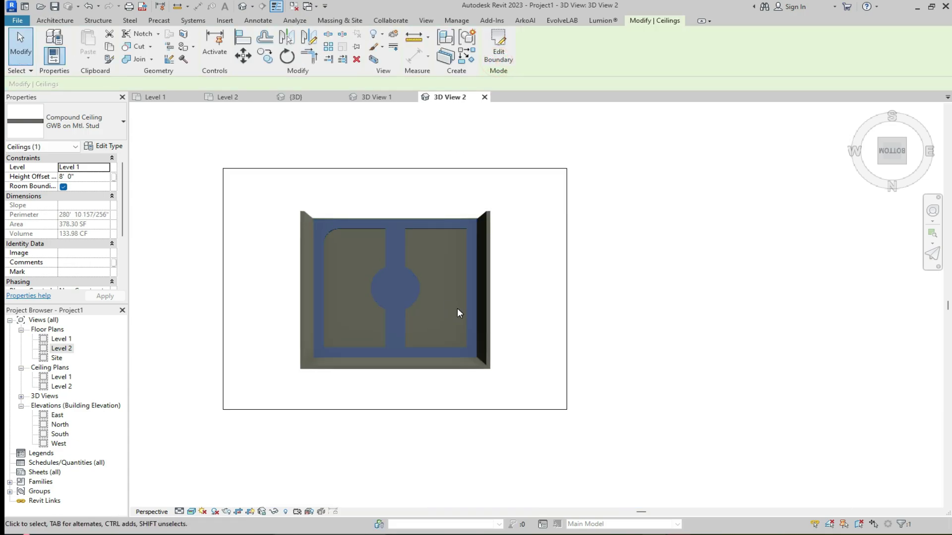
key("Escape")
scroll(339, 279, "up", 1)
scroll(338, 278, "up", 1)
scroll(445, 304, "up", 1)
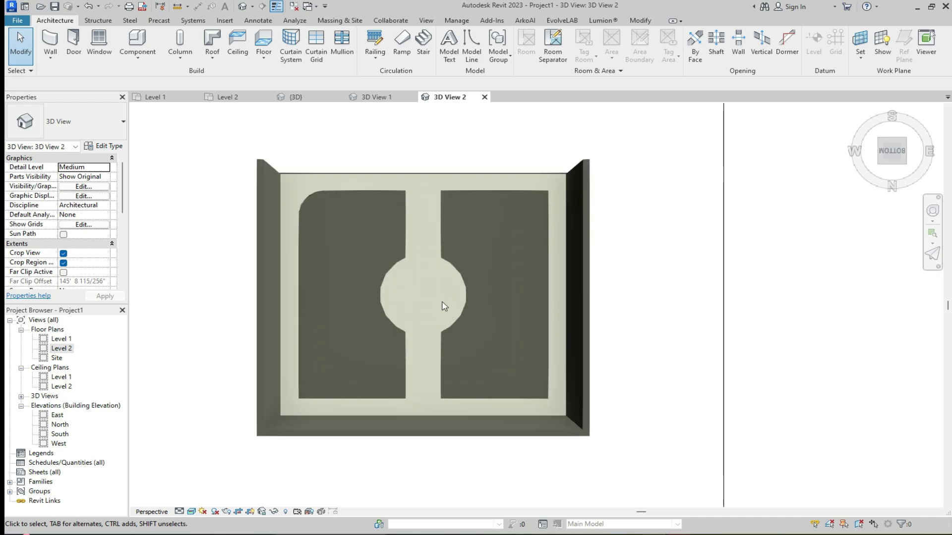
scroll(444, 304, "up", 1)
scroll(445, 304, "down", 1)
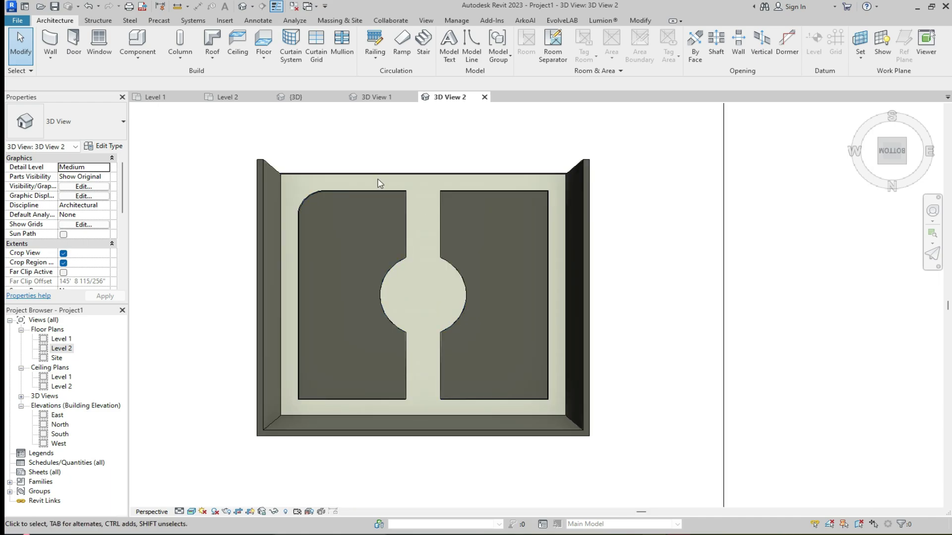
Step: Select the ceiling and inspect it from below in the {3D} view, then restore the home orientation
left_click(458, 278)
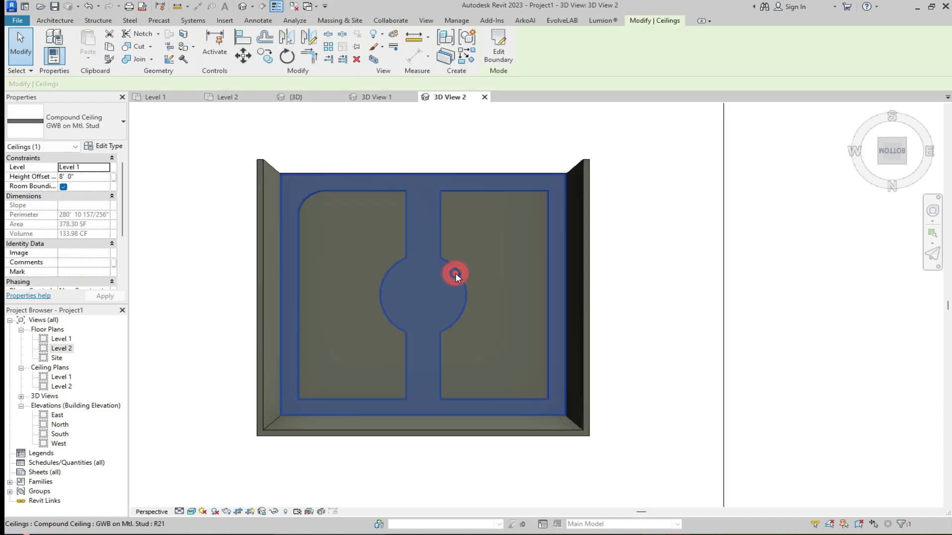
left_click(326, 99)
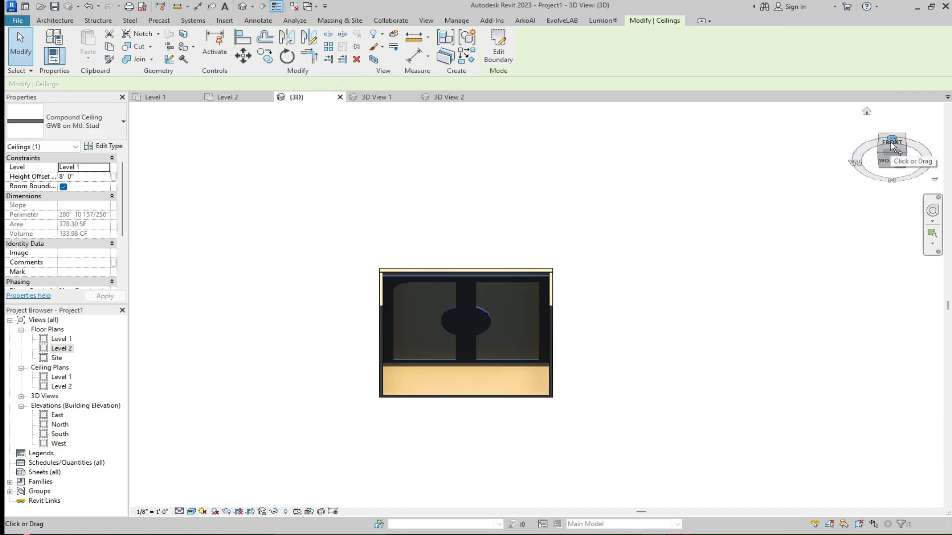
left_click_drag(891, 144, 675, 189)
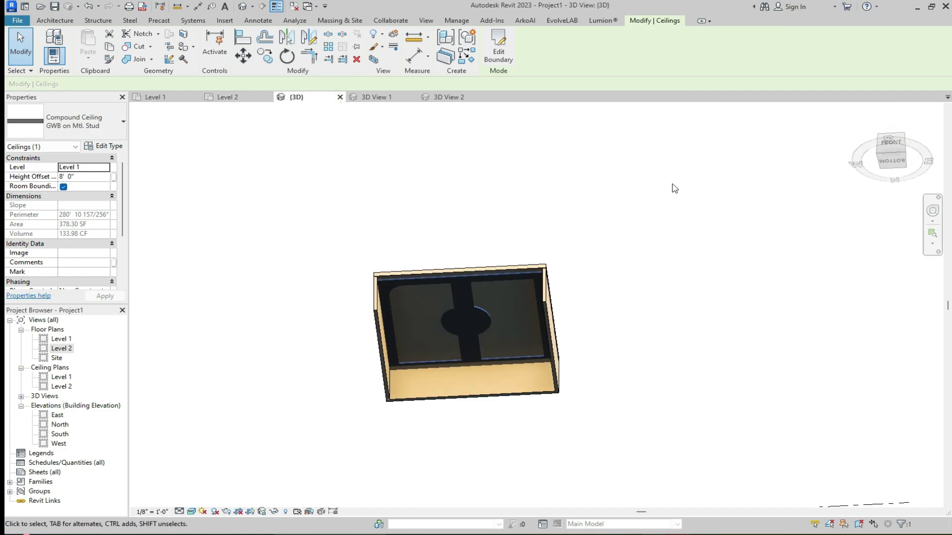
left_click(865, 113)
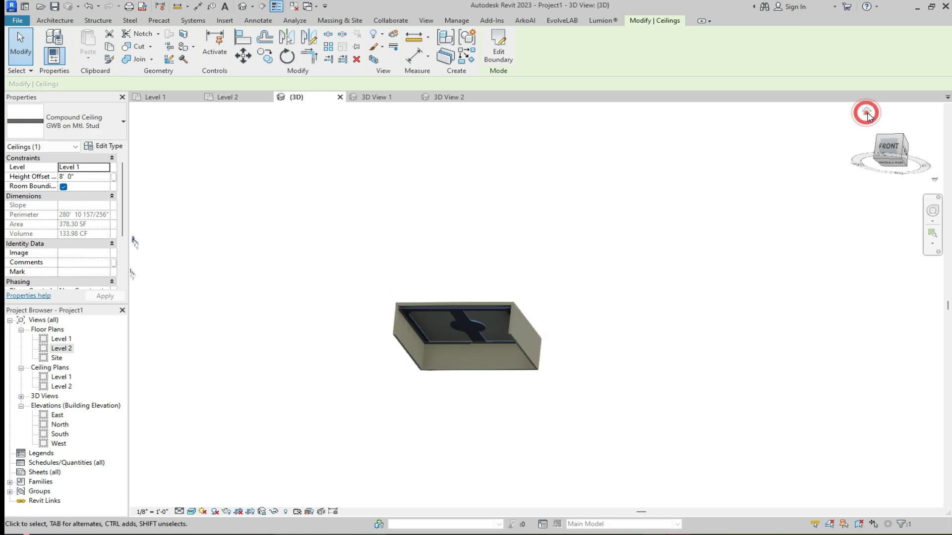
left_click(486, 331)
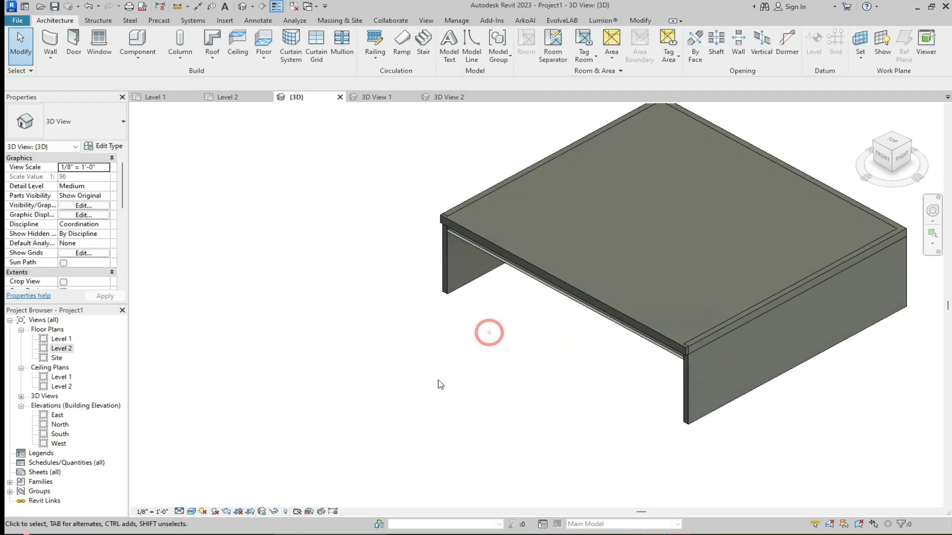
Step: Return to 3D View 2, passing through 3D View 1
scroll(489, 306, "up", 2)
scroll(448, 336, "up", 3)
left_click(355, 96)
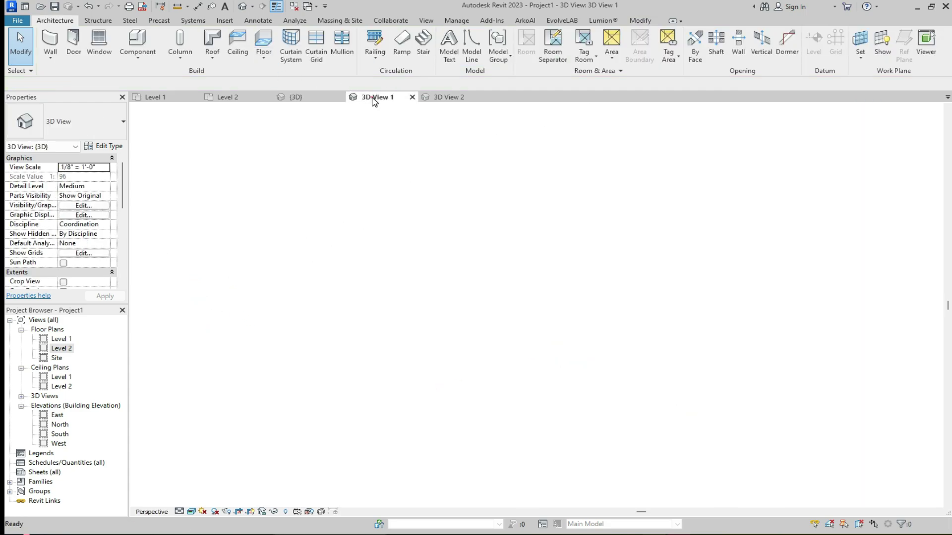
left_click(452, 96)
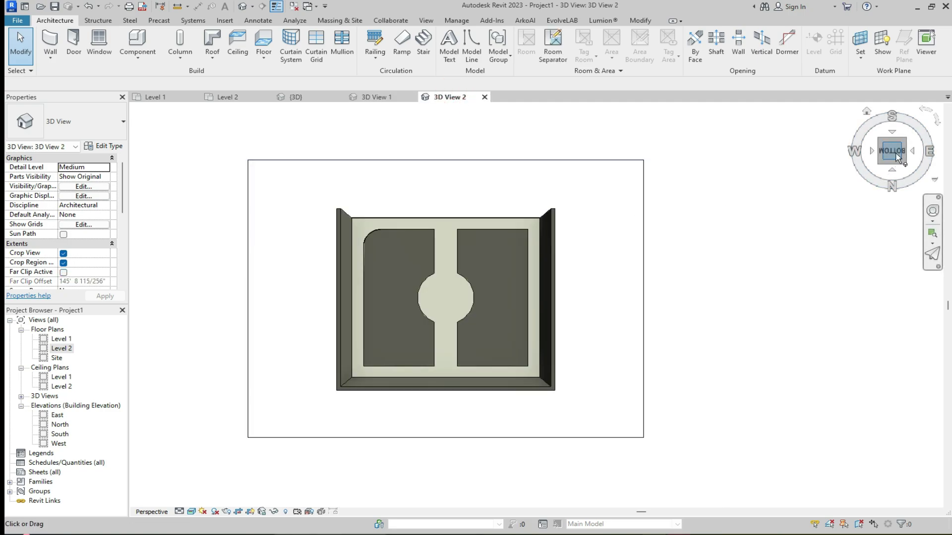
Step: Tilt 3D View 2 to an angled perspective and zoom in on the selected ceiling
left_click_drag(897, 154, 866, 263)
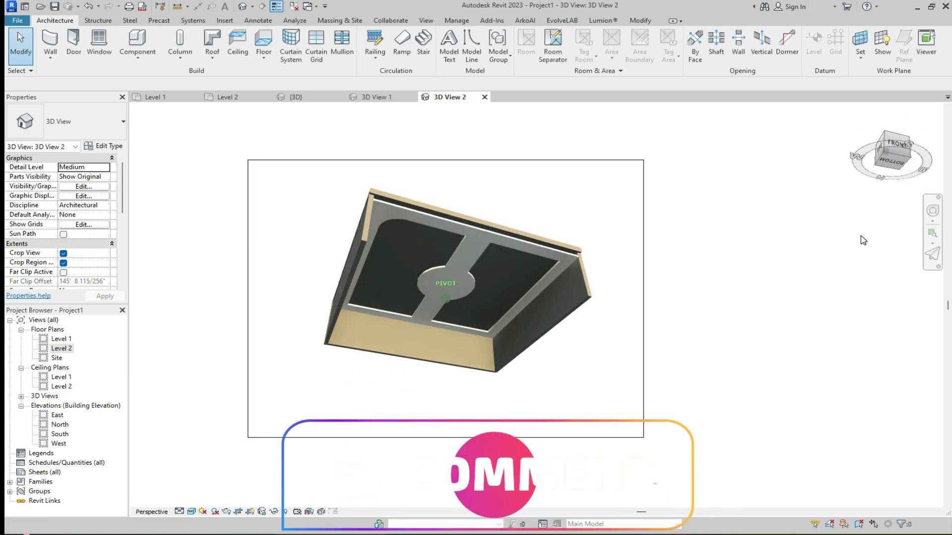
scroll(407, 312, "up", 4)
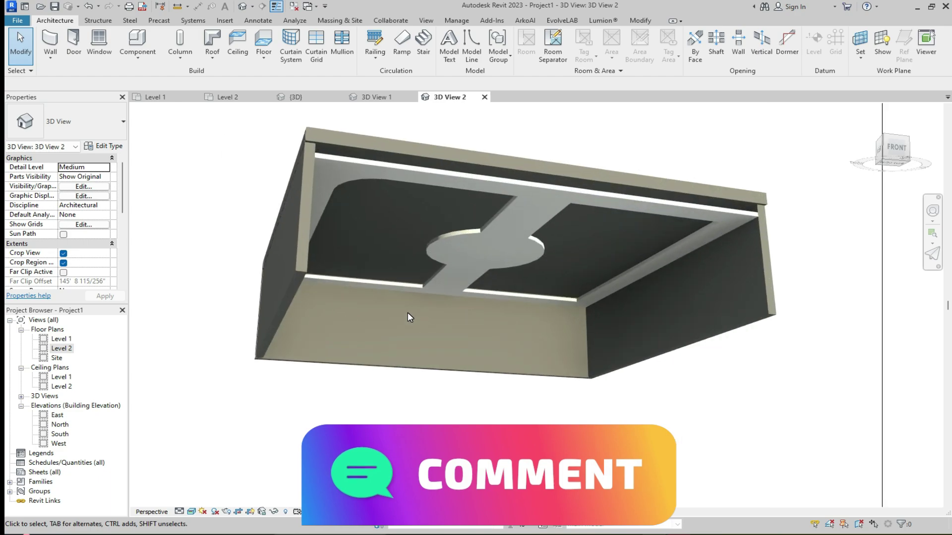
scroll(569, 198, "up", 2)
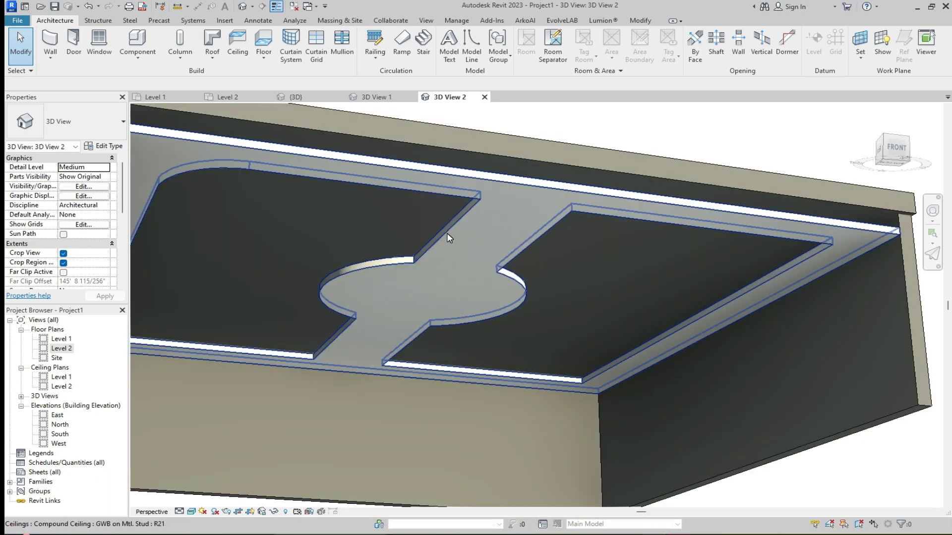
scroll(448, 238, "down", 3)
scroll(448, 238, "up", 4)
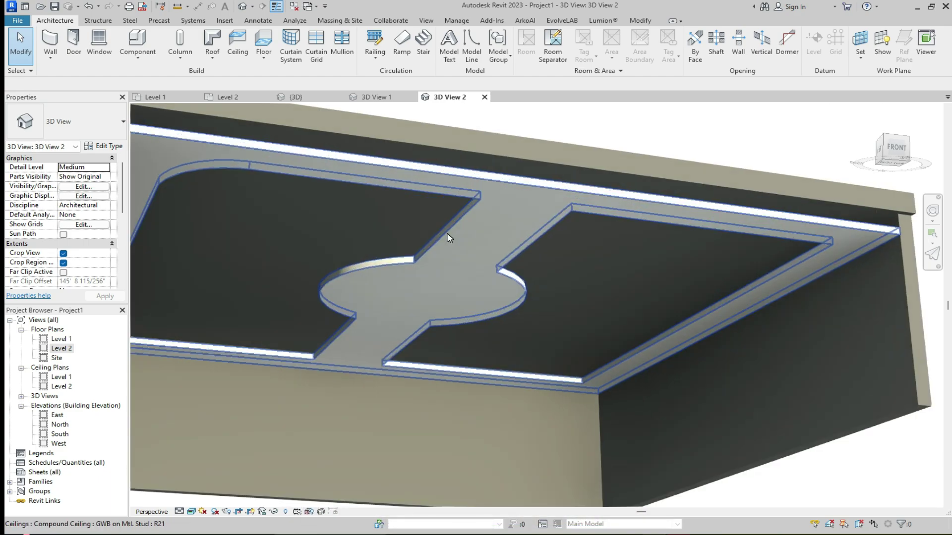
left_click(448, 235)
scroll(448, 234, "down", 3)
scroll(446, 230, "down", 2)
scroll(495, 209, "down", 1)
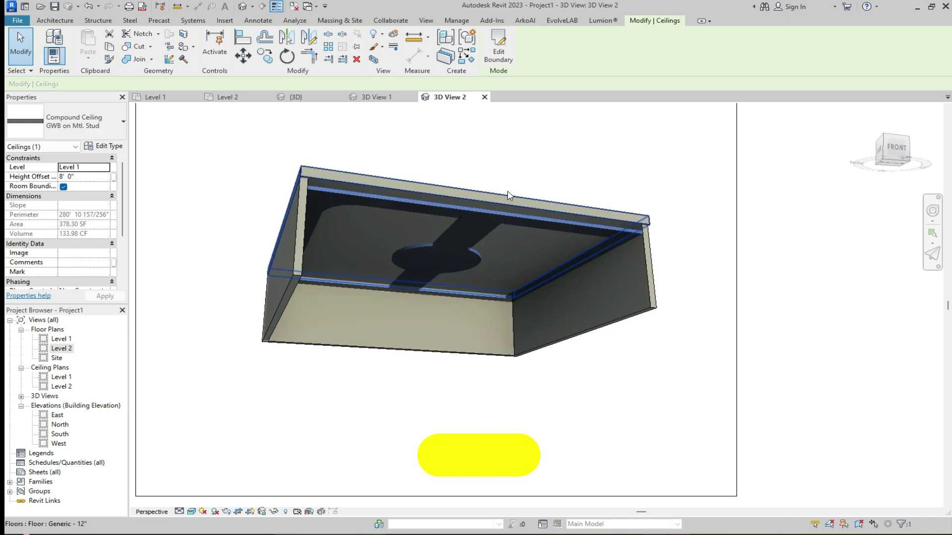
left_click(509, 168)
Step: Recheck the ceiling's keyhole openings, then snap to the front and orbit to view from the left
scroll(446, 249, "up", 3)
scroll(445, 249, "up", 1)
left_click(504, 245)
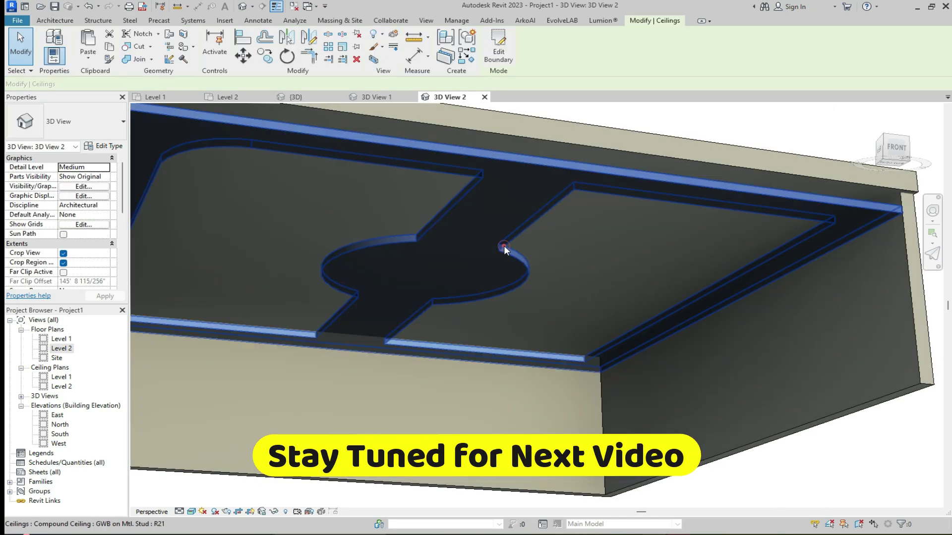
scroll(516, 254, "down", 3)
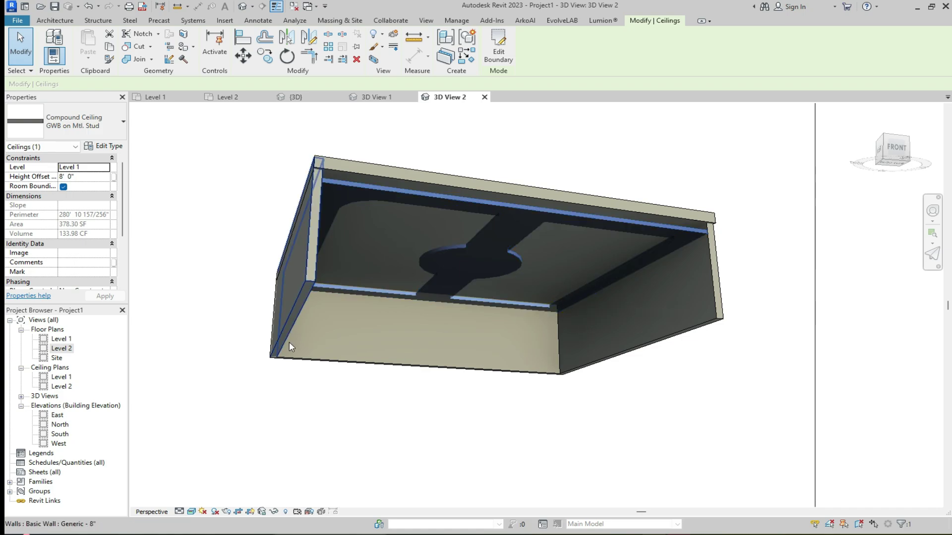
left_click(448, 152)
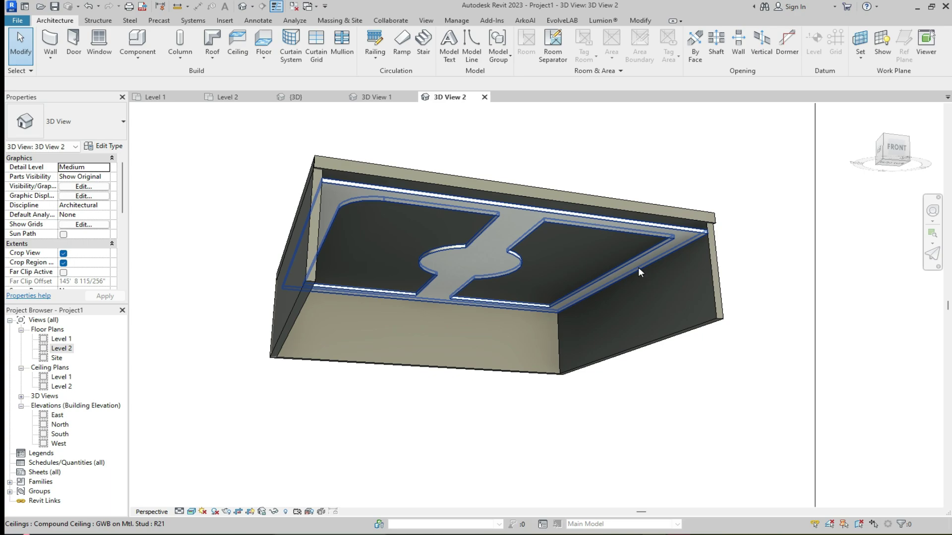
scroll(638, 266, "up", 4)
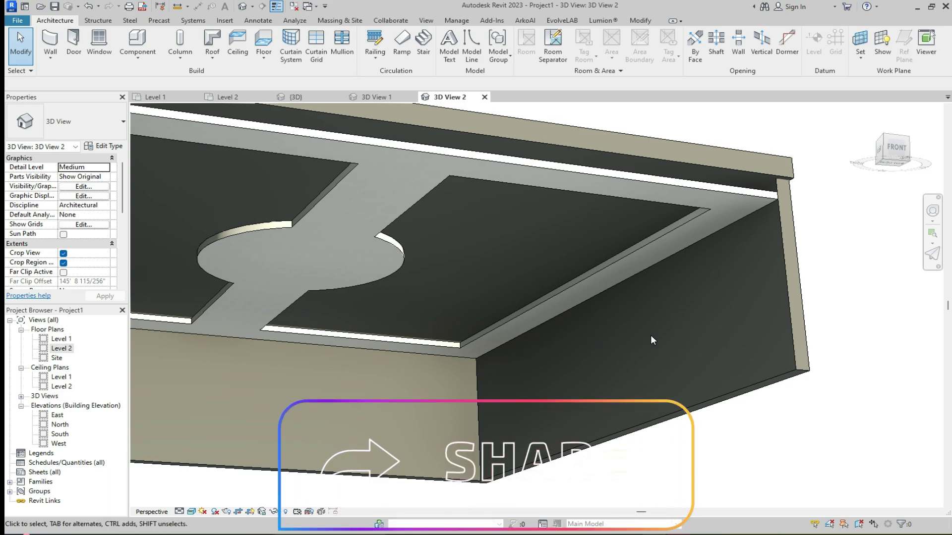
scroll(650, 335, "down", 4)
scroll(650, 337, "down", 2)
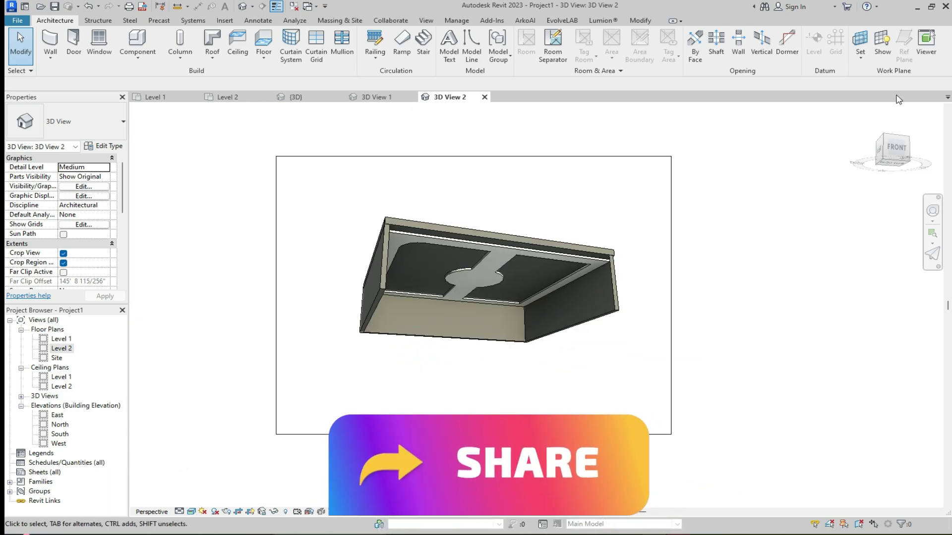
left_click(896, 149)
mouse_move(877, 175)
middle_mouse_down("shift")
mouse_move(825, 149)
mouse_move(823, 134)
mouse_move(811, 146)
middle_mouse_up("shift")
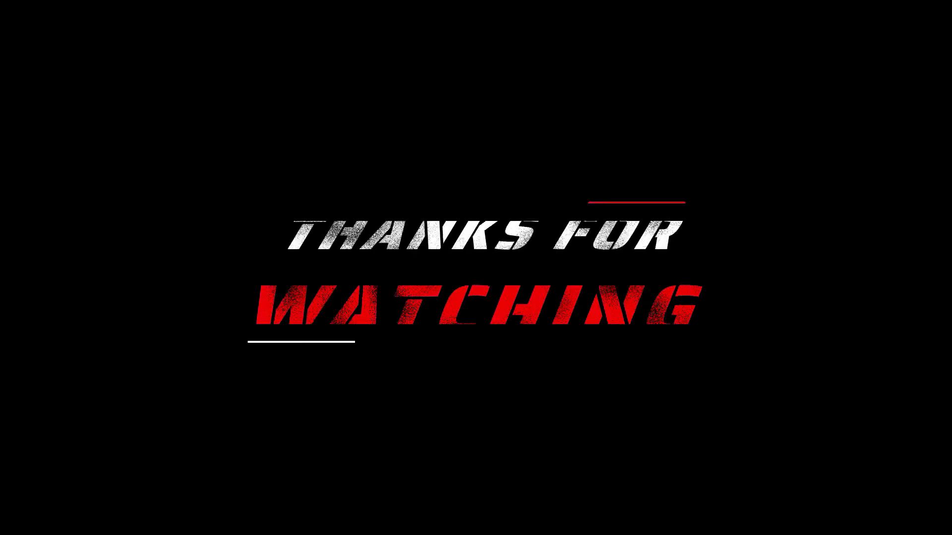